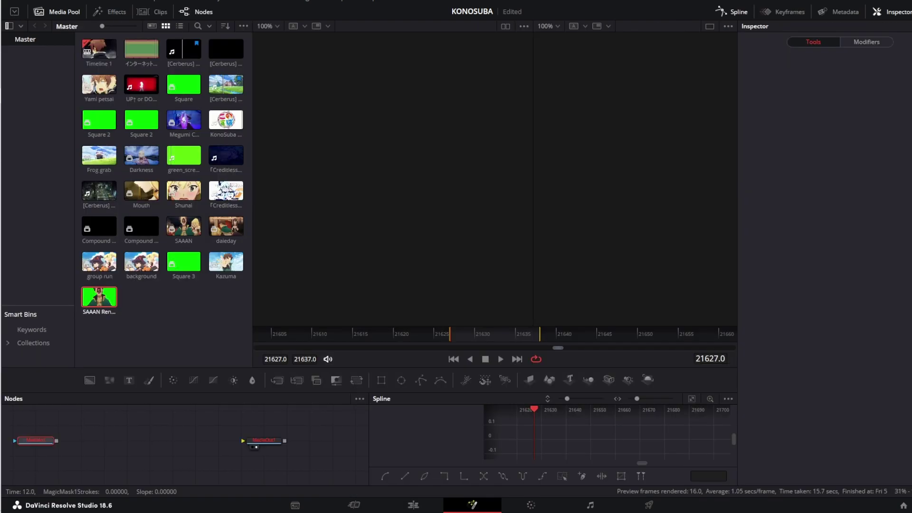
- Add a Magic Mask node after MediaIn1, paint strokes over the witch outfit at frame 21627, and switch to Subtract strokes
key("shift+space")
type("mag")
key("Return")
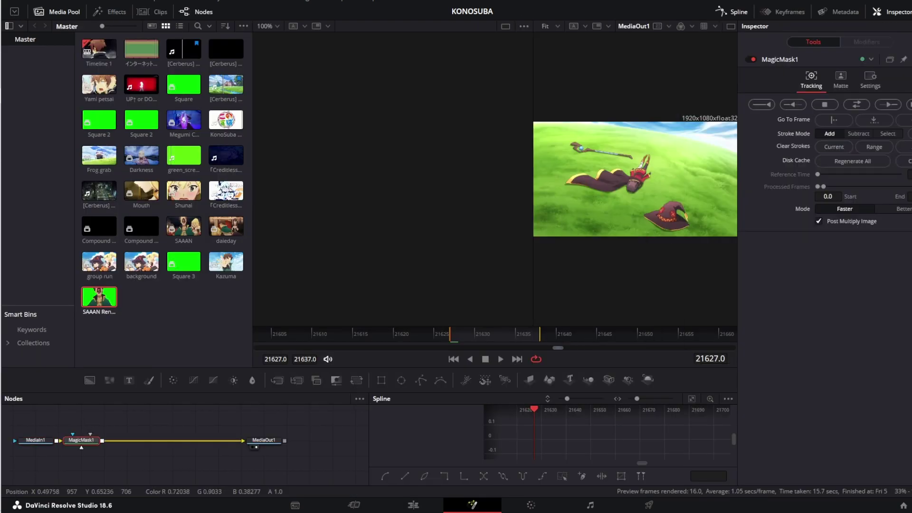
scroll(635, 162, "up", 1)
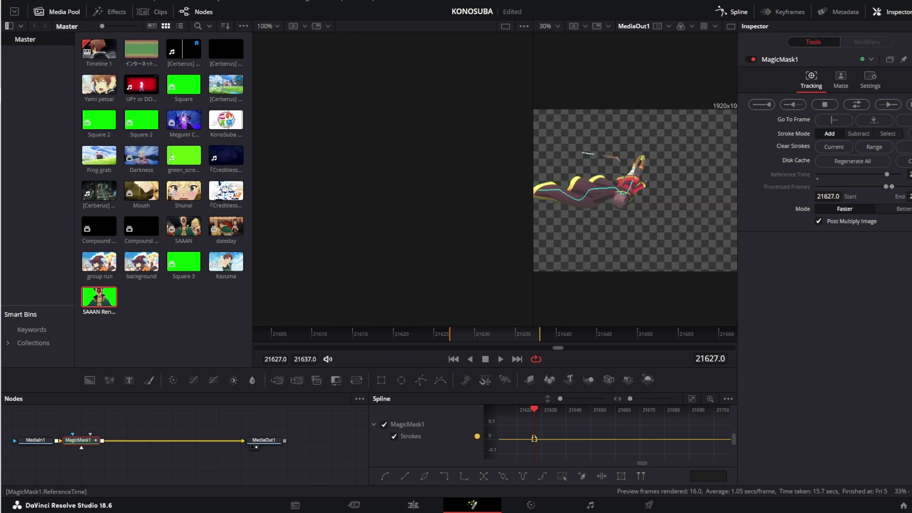
left_click(858, 134)
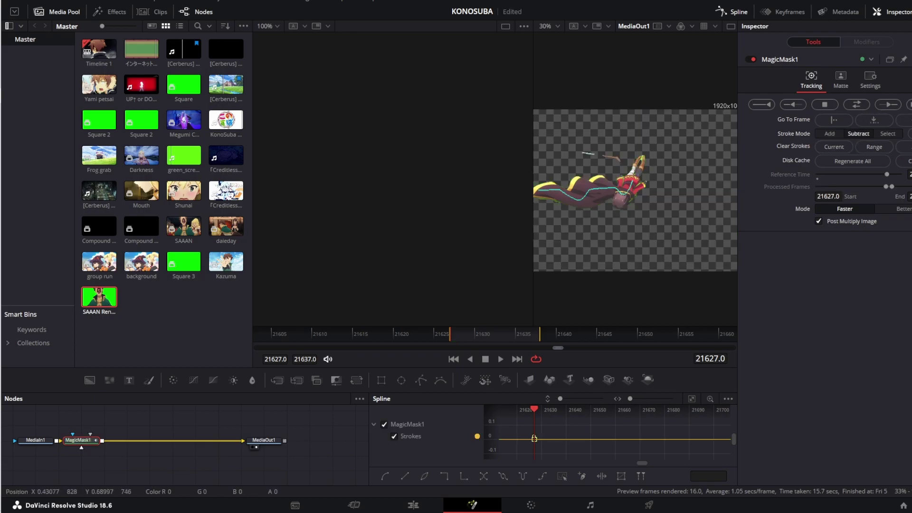
scroll(630, 177, "down", 1)
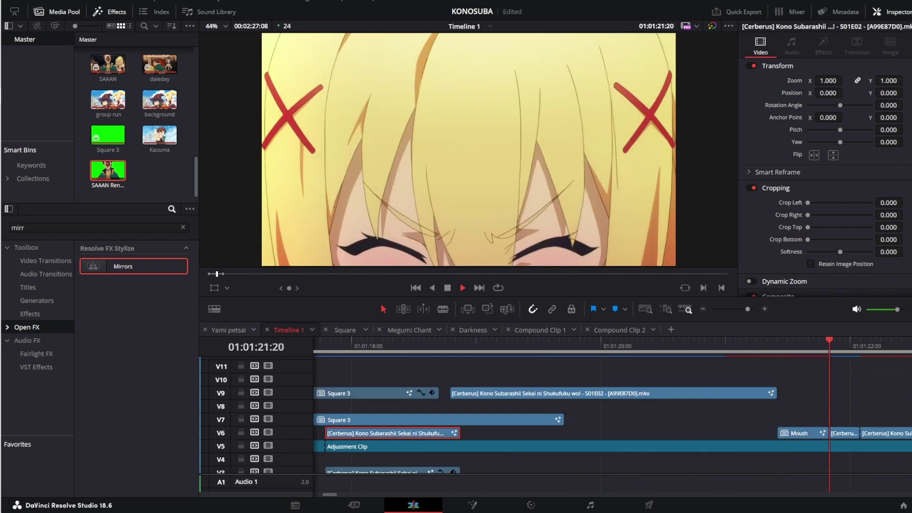
- Move the playhead to another point on Timeline 1
scroll(571, 408, "down", 5)
left_click(487, 346)
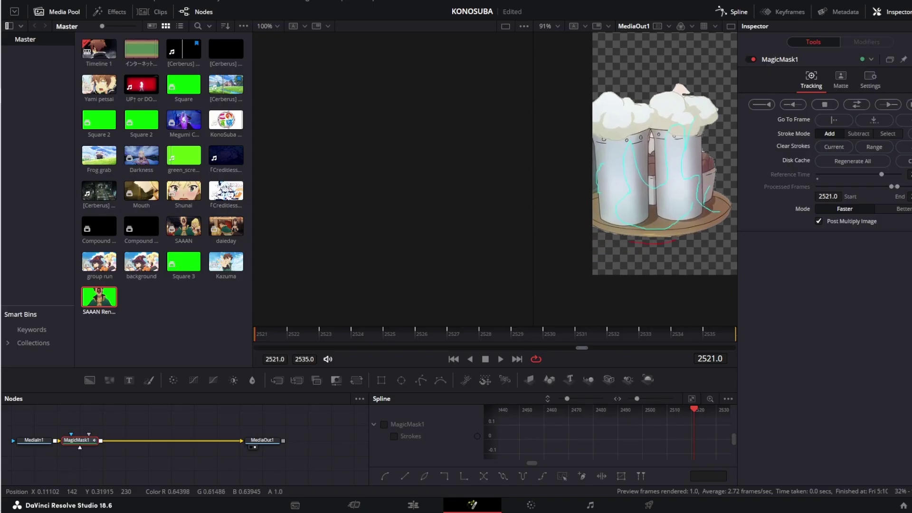
- Paint a Subtract stroke beside the beer mugs in the Magic Mask at frame 2521, and return the stroke mode to Add
left_click_drag(647, 175, 661, 200)
left_click(859, 134)
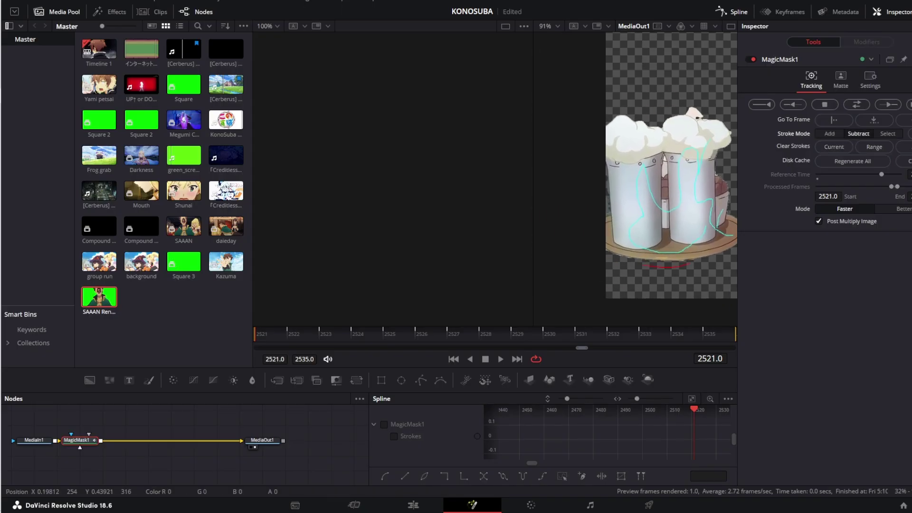
scroll(649, 193, "up", 2)
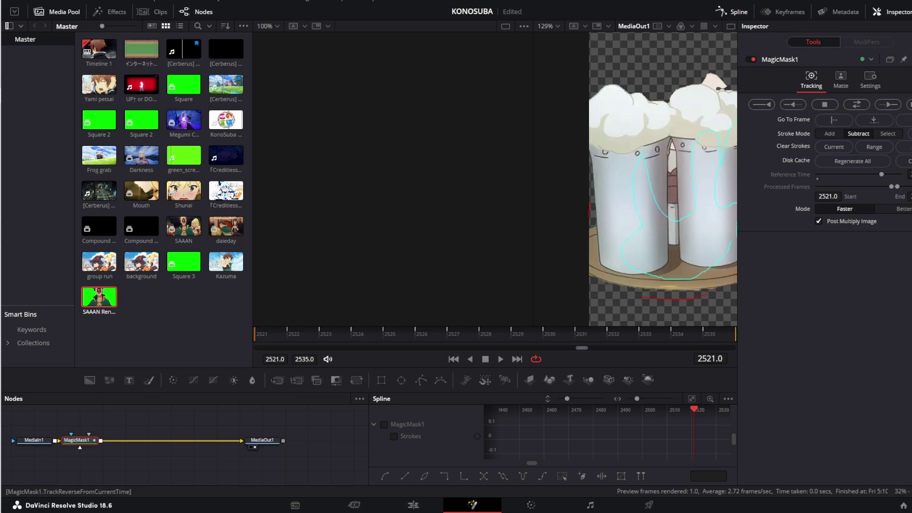
left_click(830, 133)
scroll(632, 162, "down", 3)
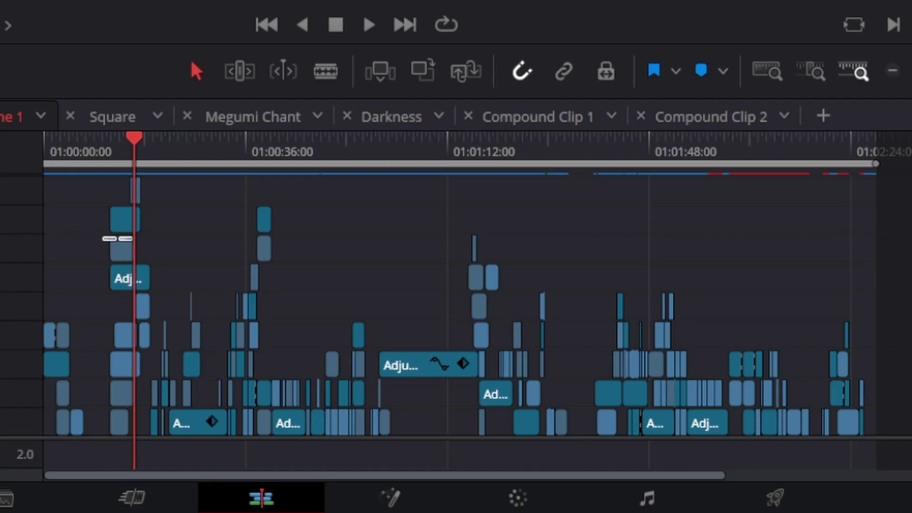
- Look over the layered clips and adjustment clips across the edit timeline, from the overview down to individual clips
scroll(456, 304, "down", 2)
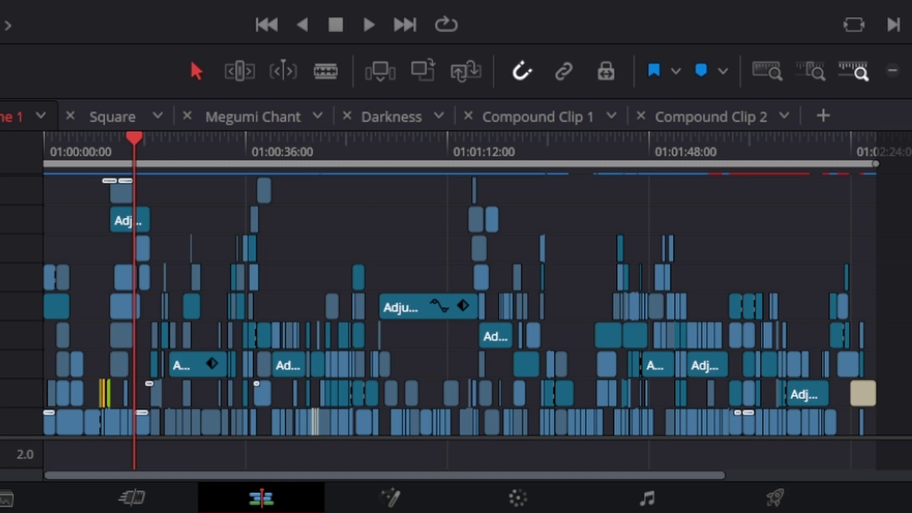
scroll(456, 304, "up", 10)
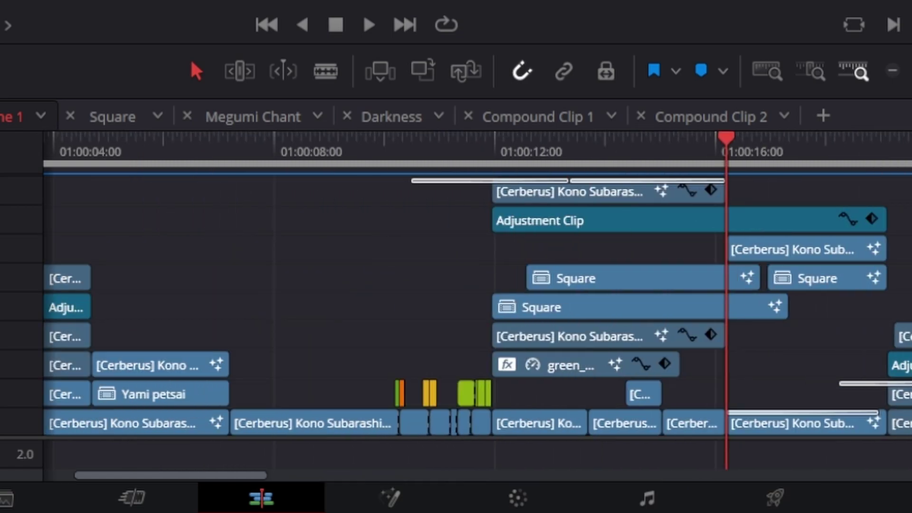
scroll(456, 304, "down", 4)
scroll(456, 304, "up", 2)
scroll(456, 304, "down", 3)
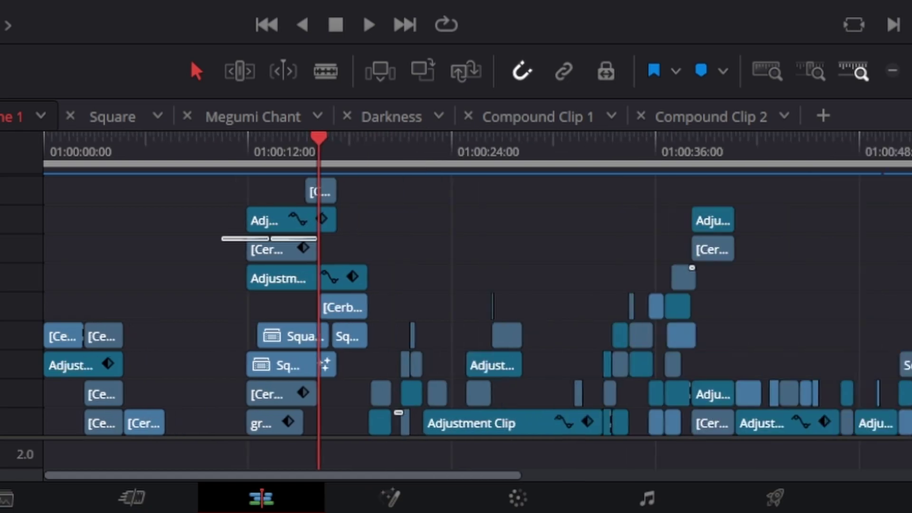
left_click_drag(225, 138, 70, 138)
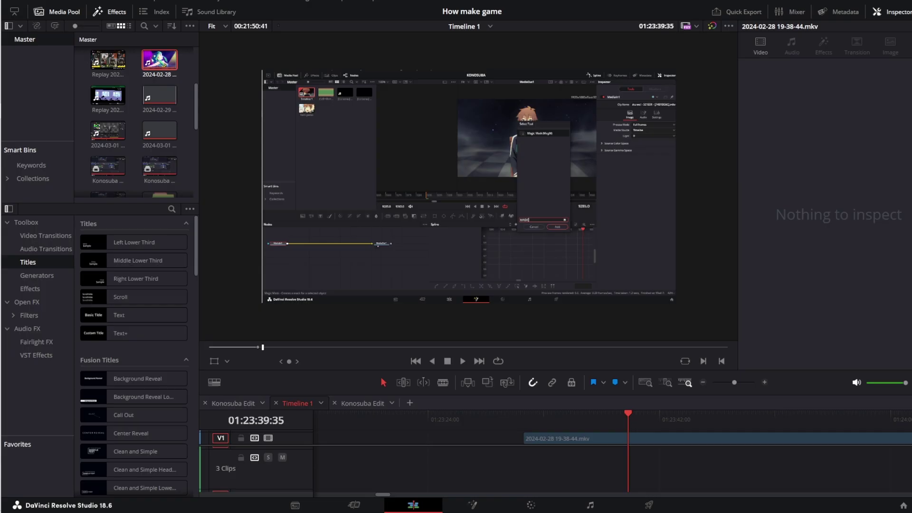
- Enlarge the viewer area and show the screen recording full screen
left_click_drag(476, 371, 476, 378)
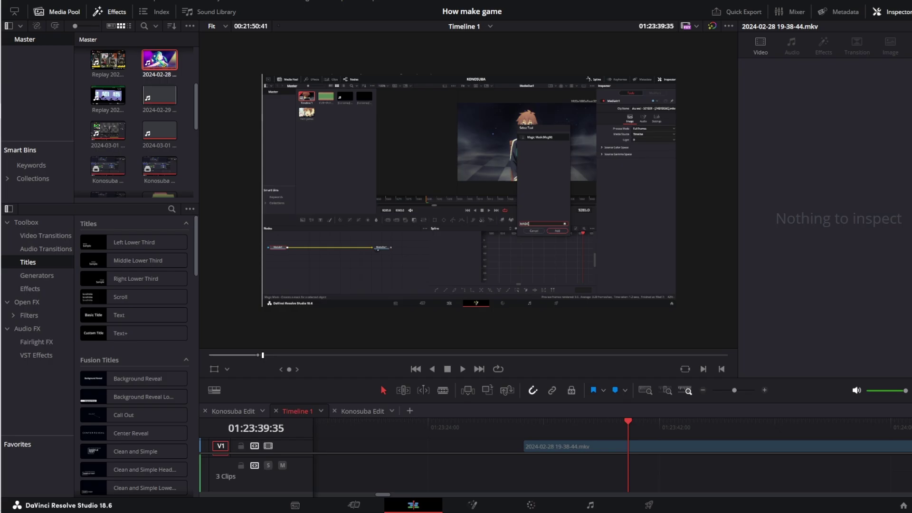
key("ctrl+f")
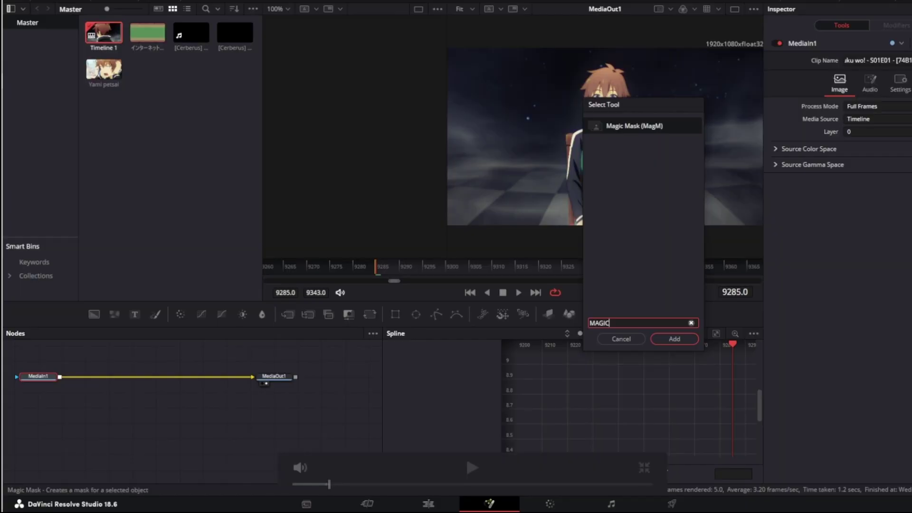
- Add a Magic Mask node after MediaIn1 and paint Add strokes over the seated character's jacket, arms and head at frame 9285
key("Return")
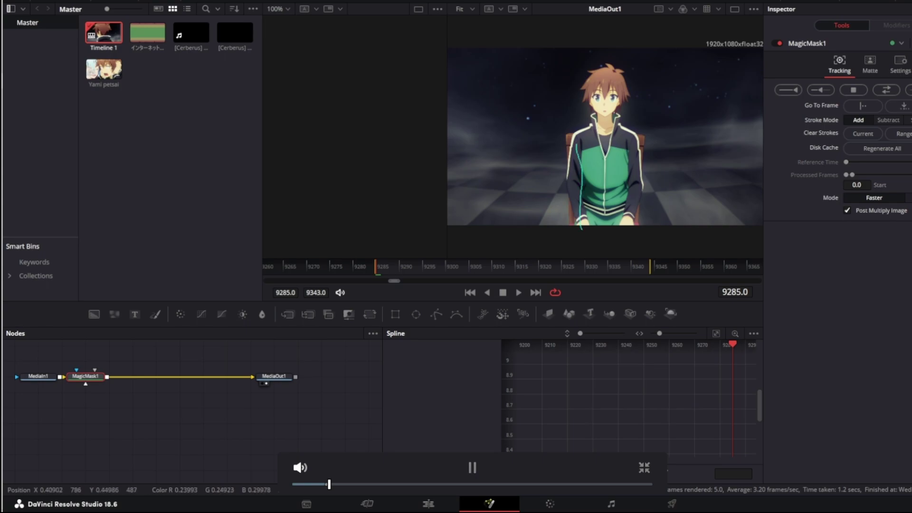
mouse_move(628, 142)
left_mouse_down()
mouse_move(630, 215)
mouse_move(614, 164)
left_mouse_up()
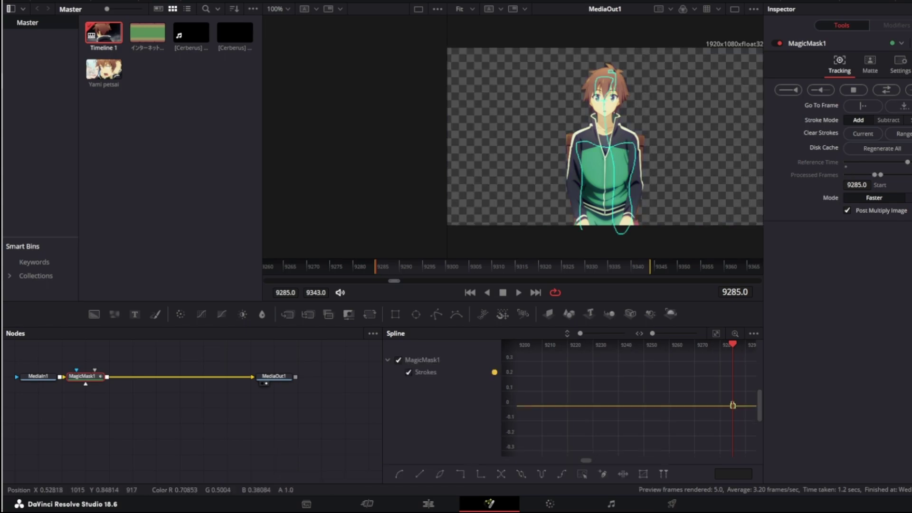
scroll(617, 69, "up", 5)
scroll(611, 91, "down", 3)
scroll(609, 102, "up", 2)
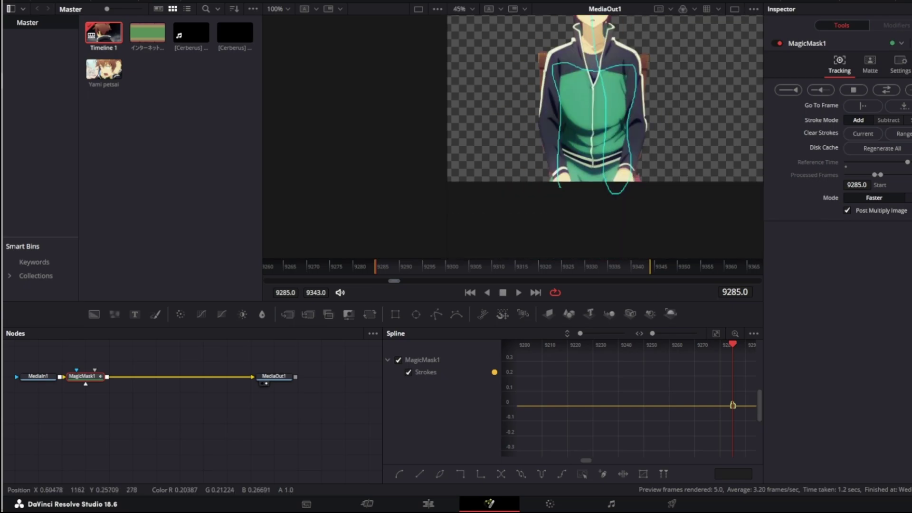
scroll(618, 162, "down", 1)
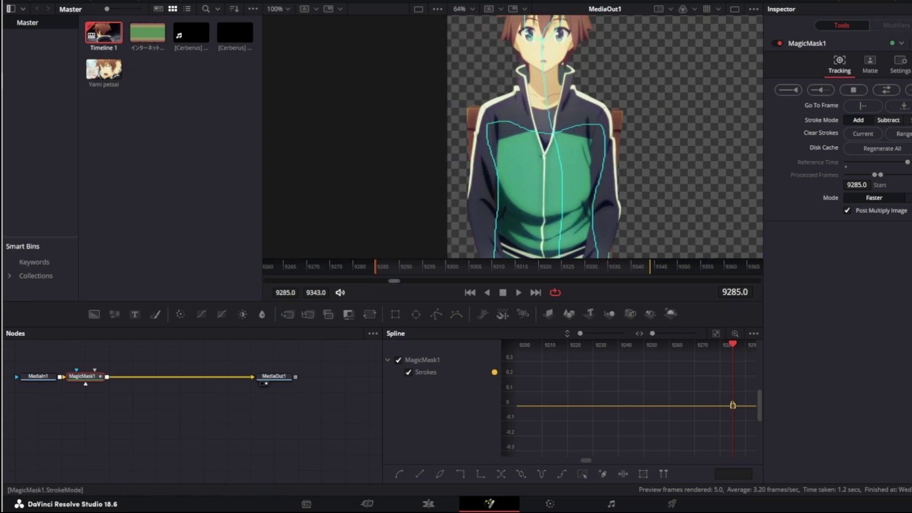
- Paint a Subtract stroke through the background around the seated character, and track the mask forward from frame 9285
left_click(888, 121)
scroll(587, 128, "down", 2)
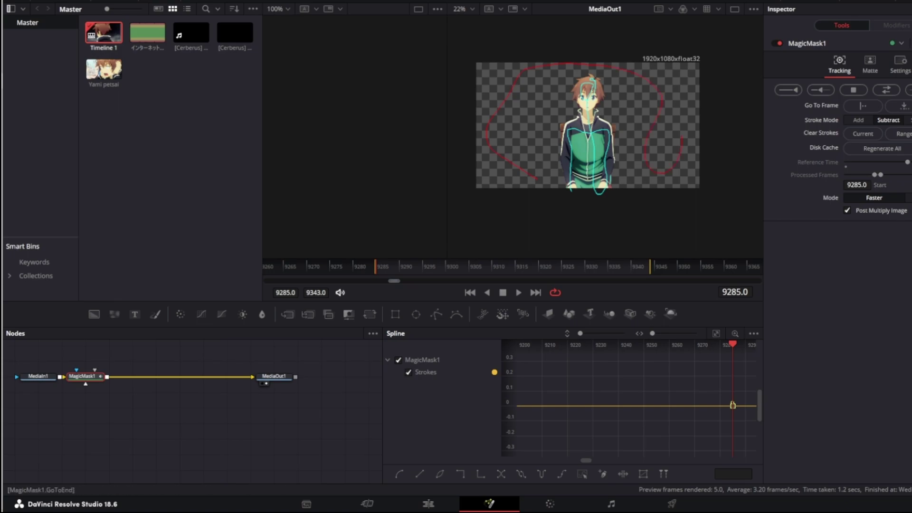
left_click(906, 90)
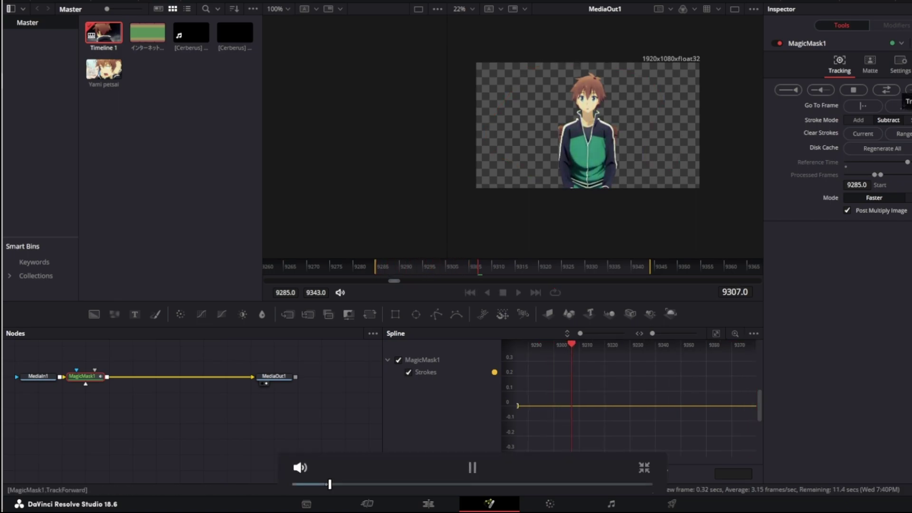
key("Escape")
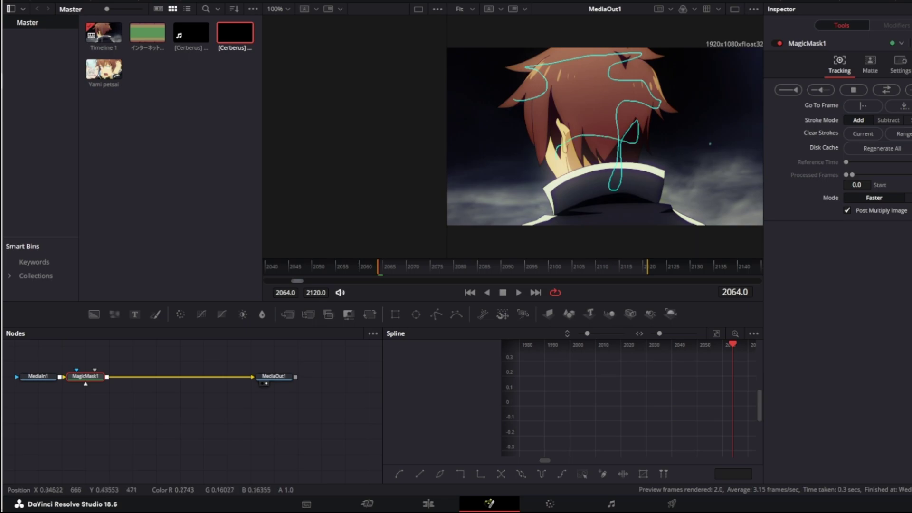
- Paint Add strokes over the back of the character's head and jacket, and track the Magic Mask from frame 2064
mouse_move(674, 224)
left_mouse_down()
mouse_move(556, 225)
mouse_move(614, 223)
left_mouse_up()
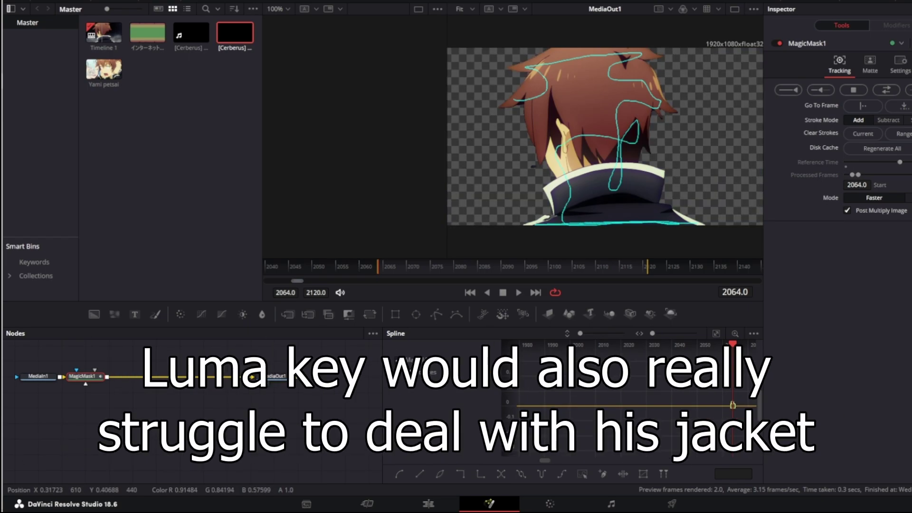
left_click(887, 89)
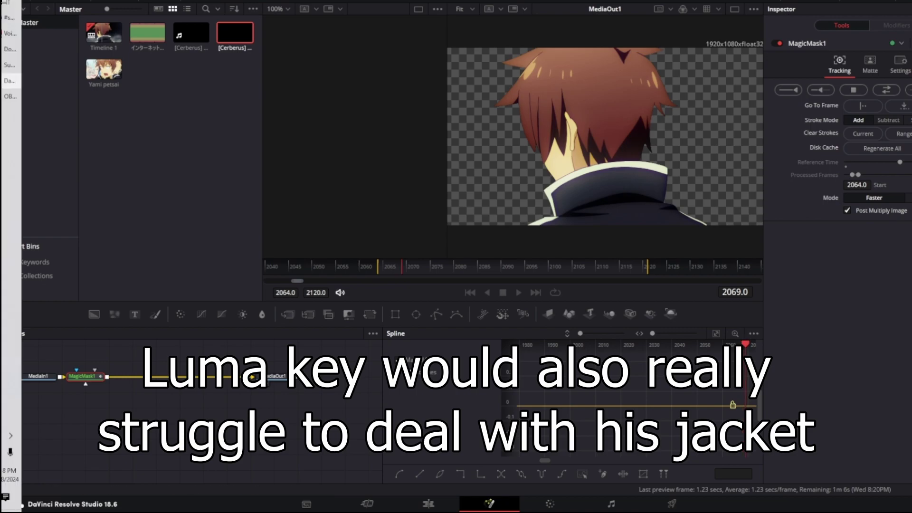
mouse_move(17, 18)
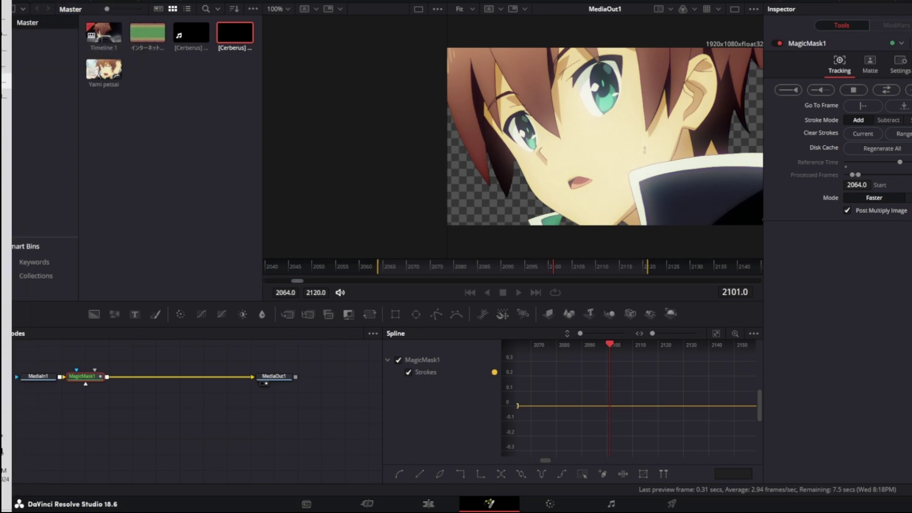
key("Escape")
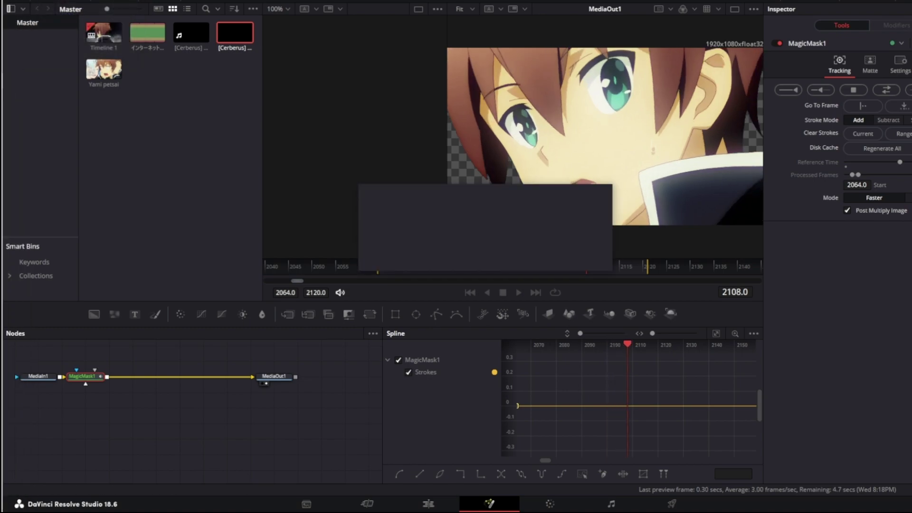
left_click(564, 254)
- Go to frame 2091, add a stroke over the jacket below the chin, and track the mask forward from there
left_click_drag(582, 267, 506, 267)
left_click_drag(591, 208, 609, 228)
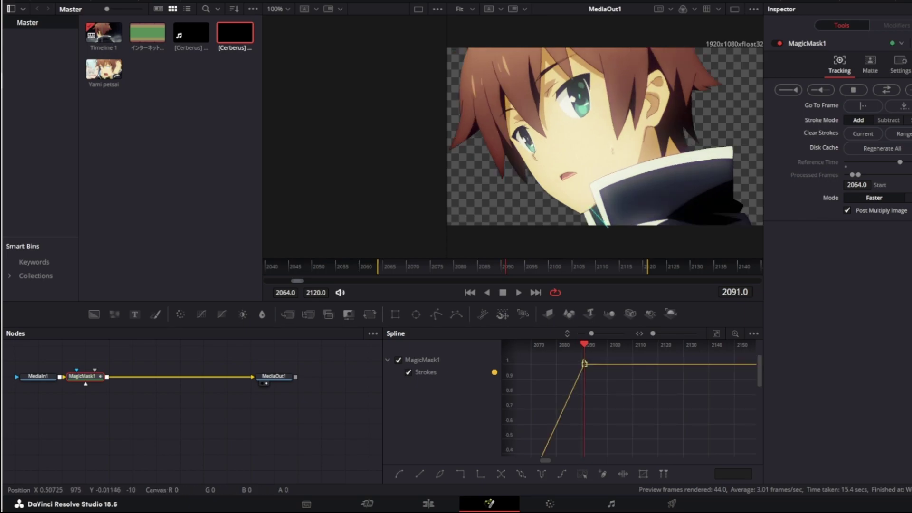
left_click(910, 90)
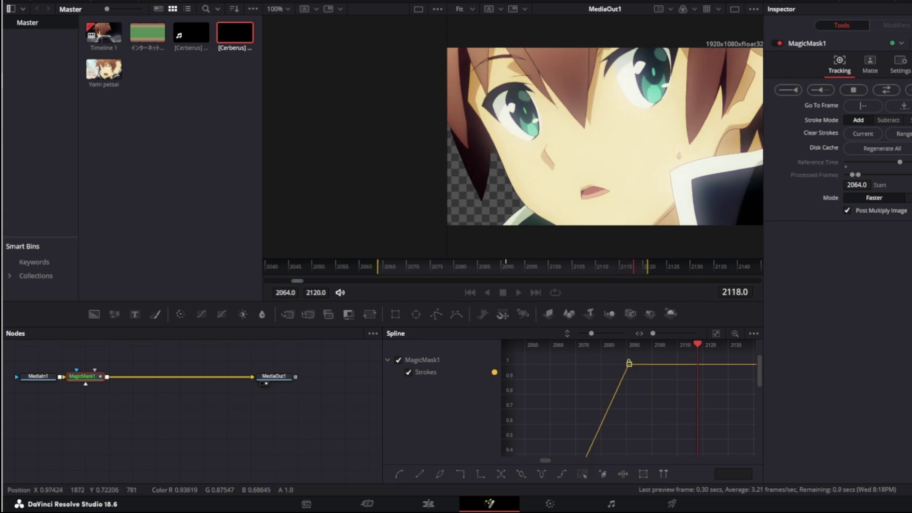
left_click(870, 62)
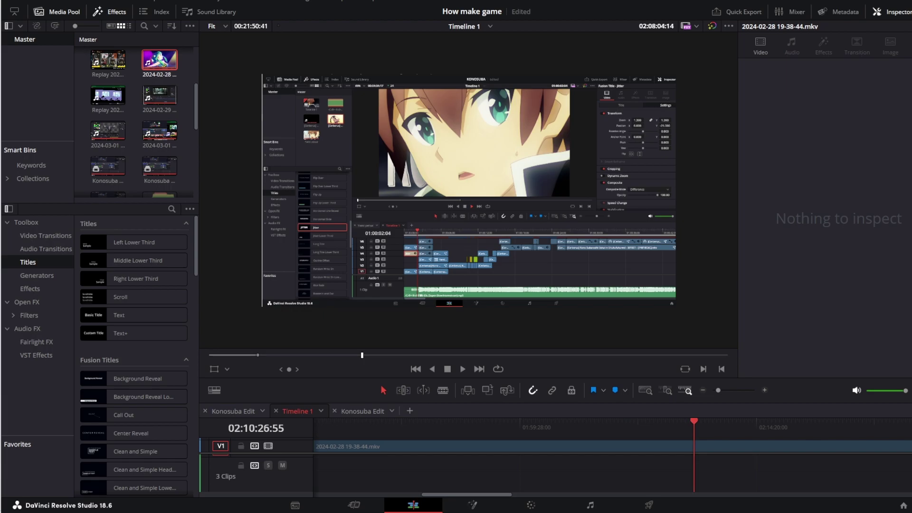
- Play through the screen recording on Timeline 1 to review the edited clips
key("space")
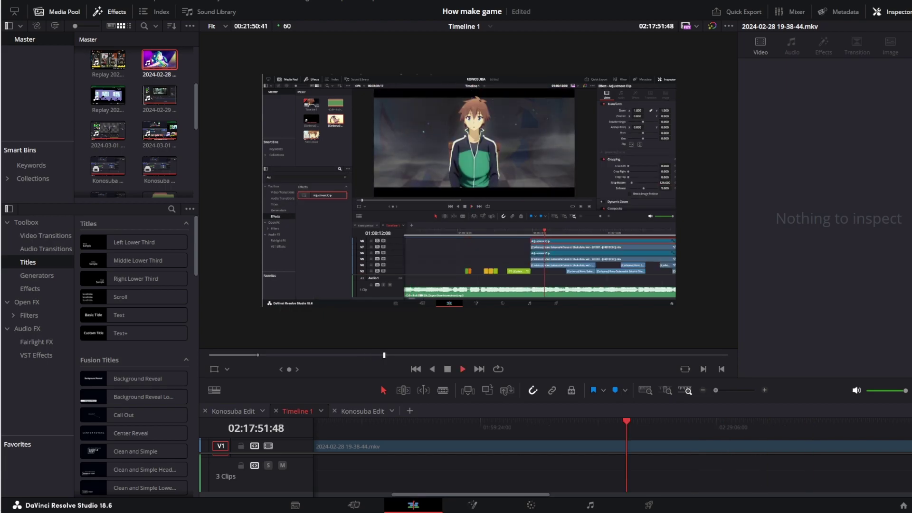
key("space")
key("space")
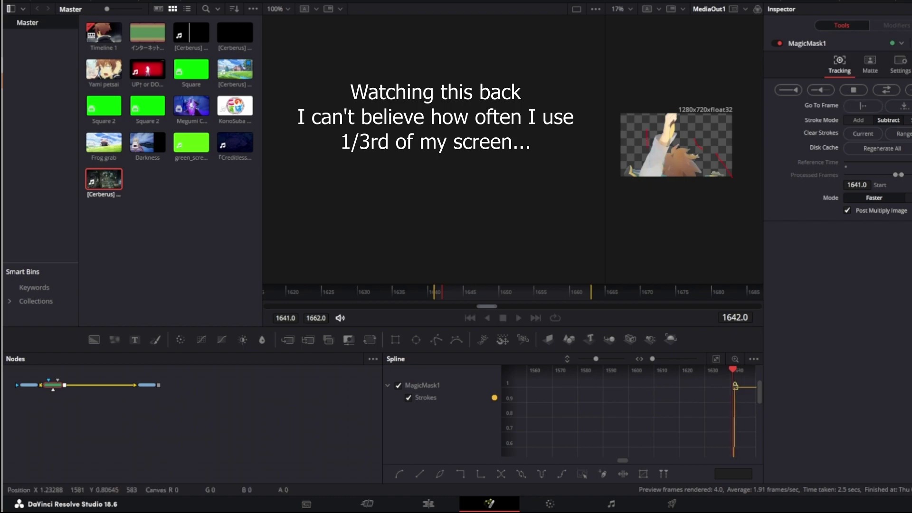
- Track the mask forward to frame 1643 and paint Add strokes over the character's body and outstretched hand
scroll(727, 181, "up", 2)
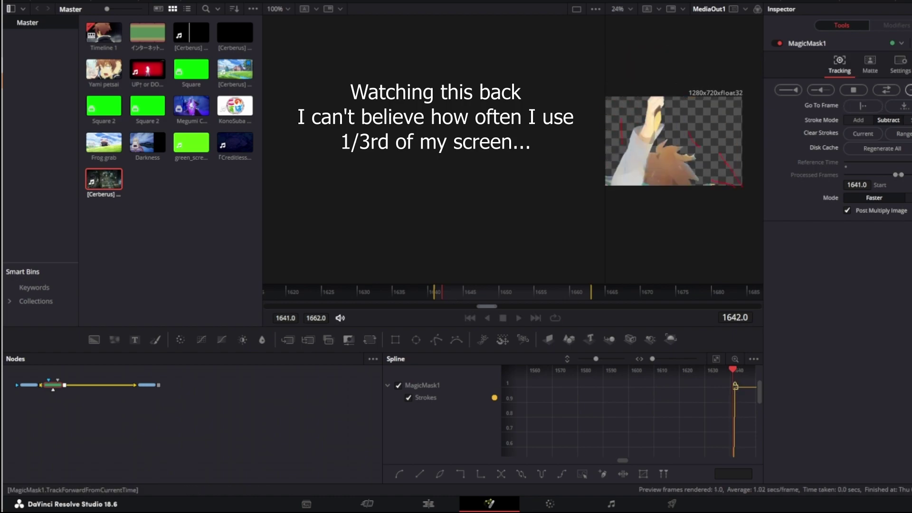
left_click(910, 90)
left_click_drag(713, 129, 741, 144)
left_click(859, 120)
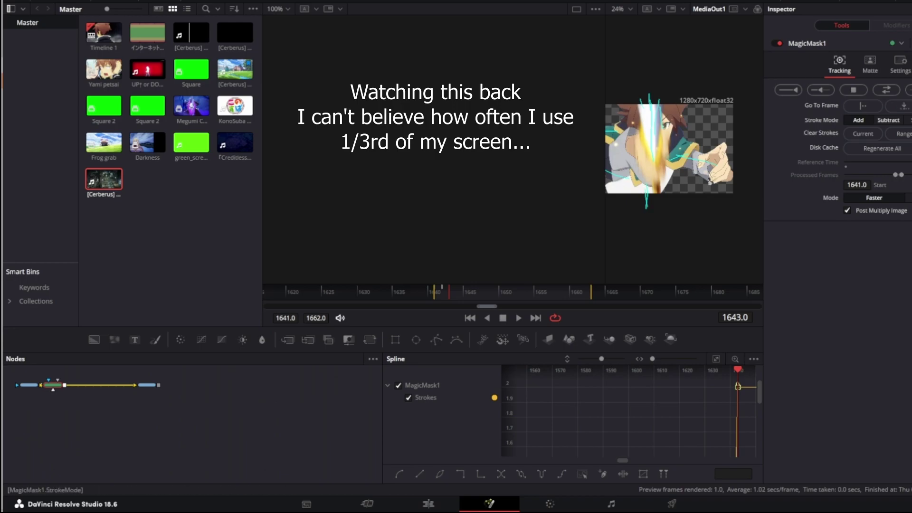
- Paint a Subtract stroke beside the character at frame 1643, and track the mask forward from the current frame
scroll(703, 180, "up", 3)
scroll(704, 210, "down", 2)
left_click_drag(675, 190, 690, 163)
left_click(910, 90)
scroll(732, 143, "down", 2)
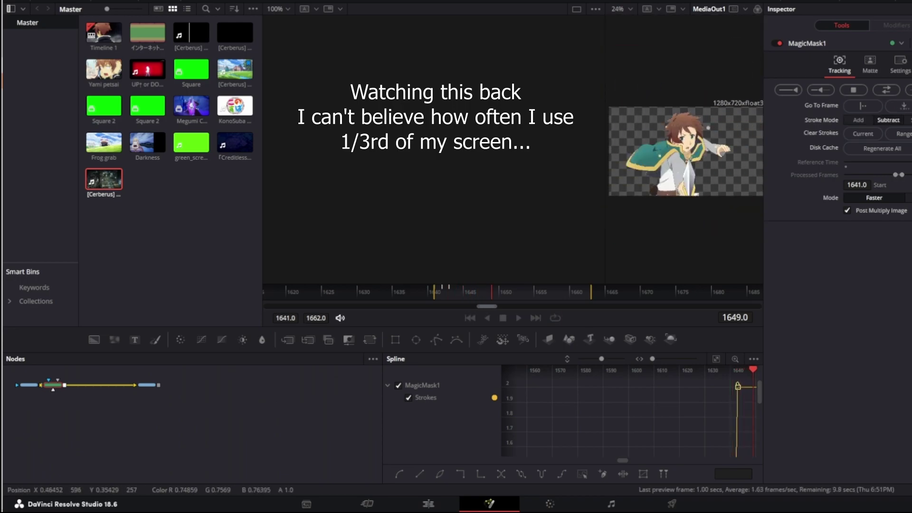
- Go to frame 1650, paint a Subtract stroke beside the belt, and paint Add strokes along the character's waist
left_click(699, 168)
key("Return")
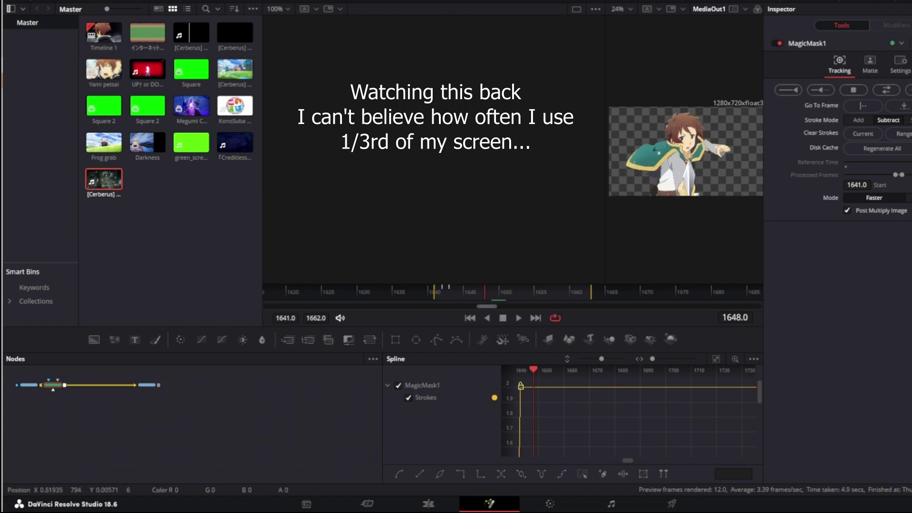
scroll(687, 197, "up", 4)
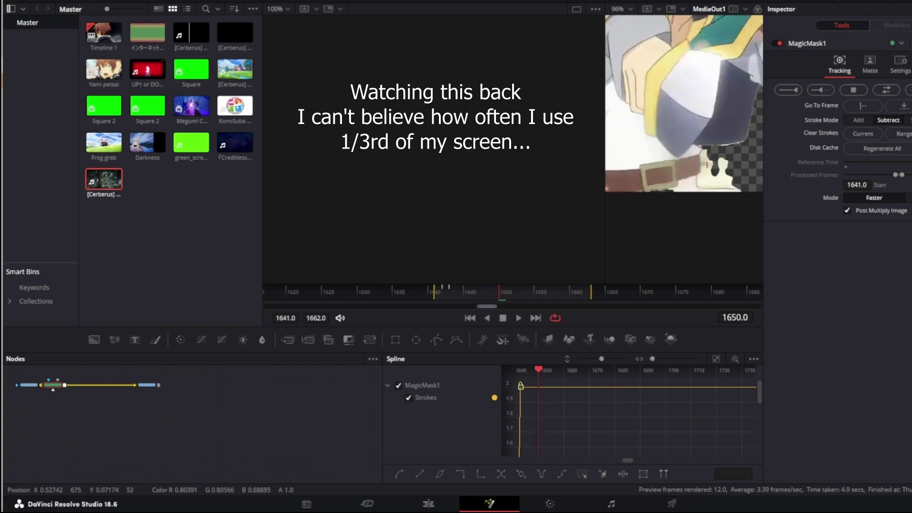
left_click_drag(706, 167, 735, 175)
scroll(743, 161, "down", 2)
left_click(859, 121)
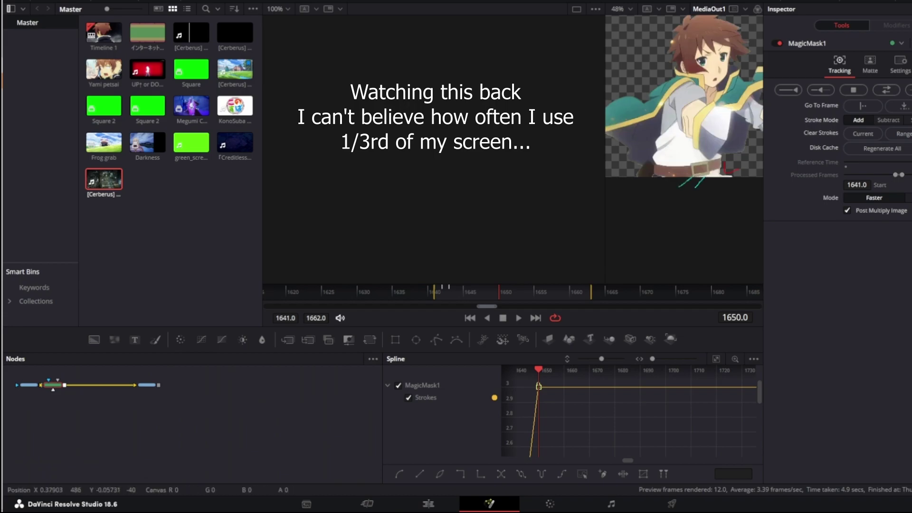
left_click_drag(658, 172, 650, 194)
left_click_drag(699, 162, 644, 180)
- Paint a Subtract stroke beside the character's outstretched fist at frame 1650 and track the mask forward
left_click(889, 120)
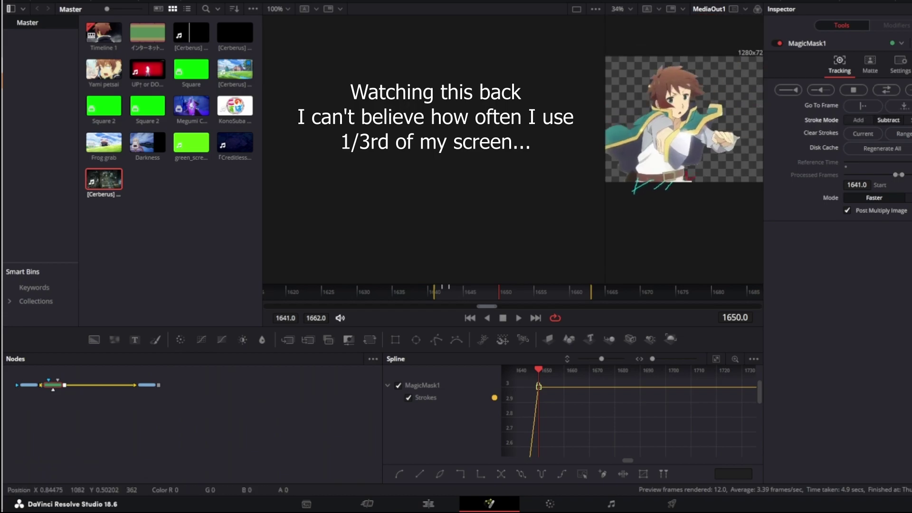
scroll(742, 152, "up", 2)
scroll(740, 121, "down", 2)
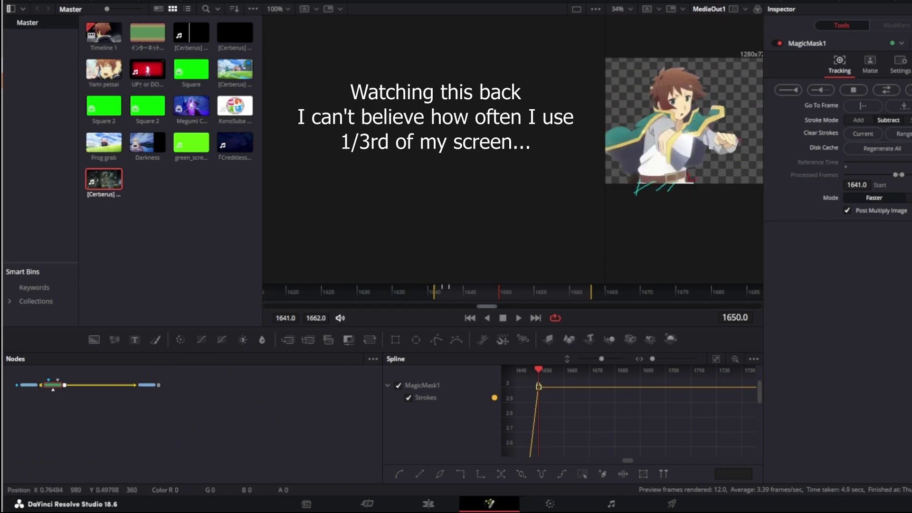
left_click_drag(735, 129, 757, 144)
left_click(910, 90)
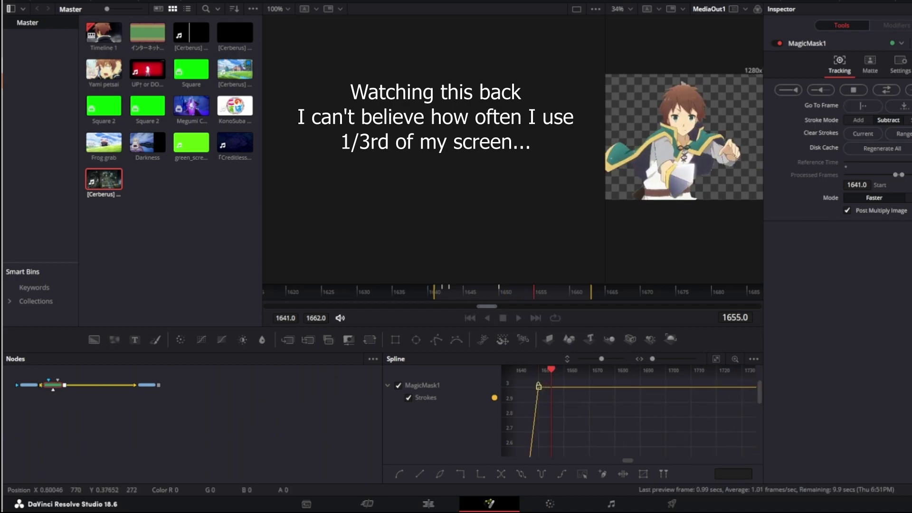
- Return to the frames around 1652, paint Add strokes below the belt, and track the mask forward to frame 1656
key("Left")
key("Left")
key("Left")
key("Left")
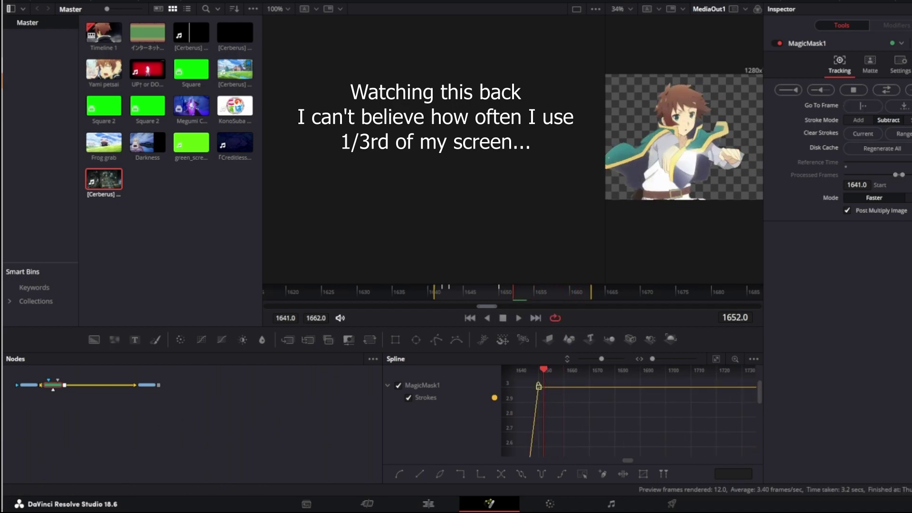
left_click(859, 120)
scroll(675, 197, "up", 3)
mouse_move(658, 181)
left_mouse_down()
mouse_move(656, 200)
mouse_move(640, 199)
left_mouse_up()
key("Right")
scroll(685, 108, "down", 2)
key("Right")
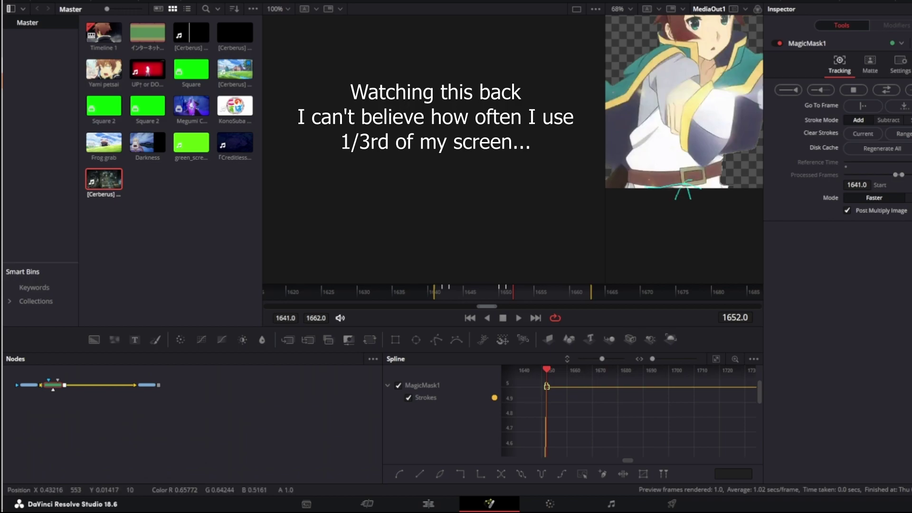
left_click(887, 90)
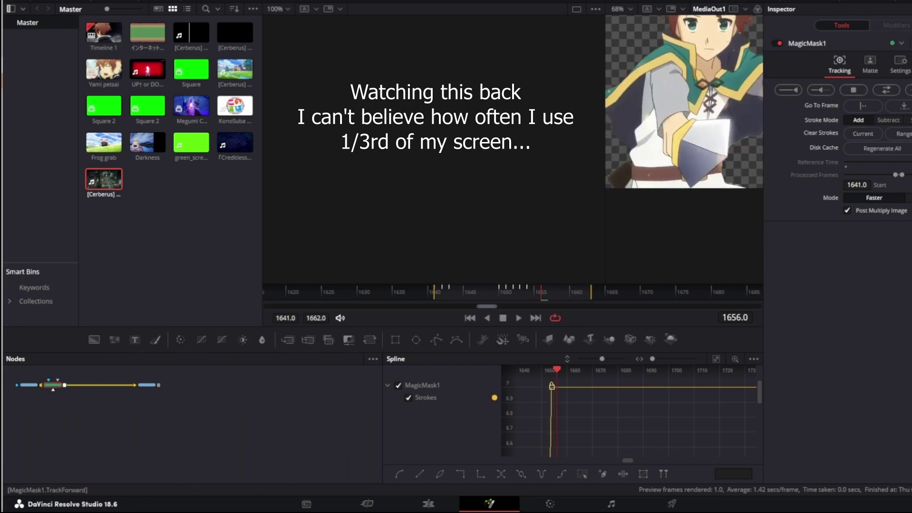
scroll(684, 132, "down", 1)
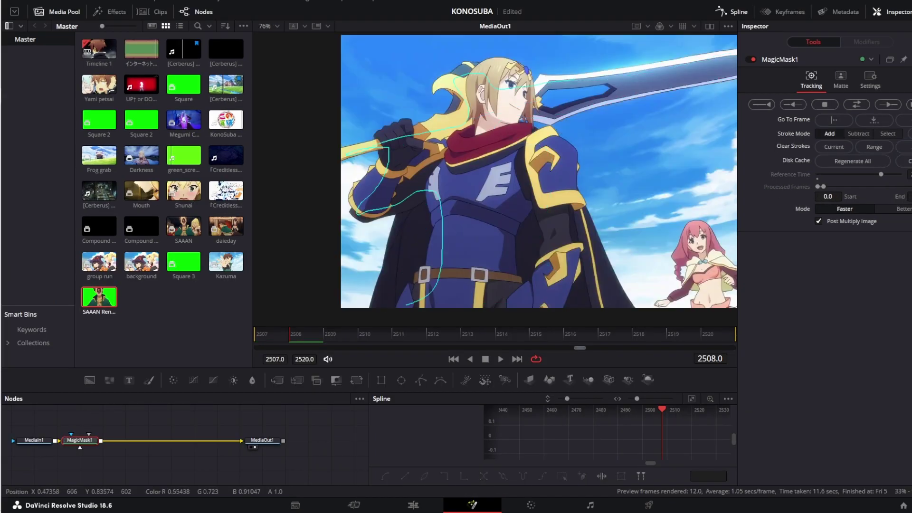
- At frame 2508, paint Add strokes over the swordsman and his sword, and Subtract strokes over the background and cape around him
left_click_drag(628, 71, 638, 73)
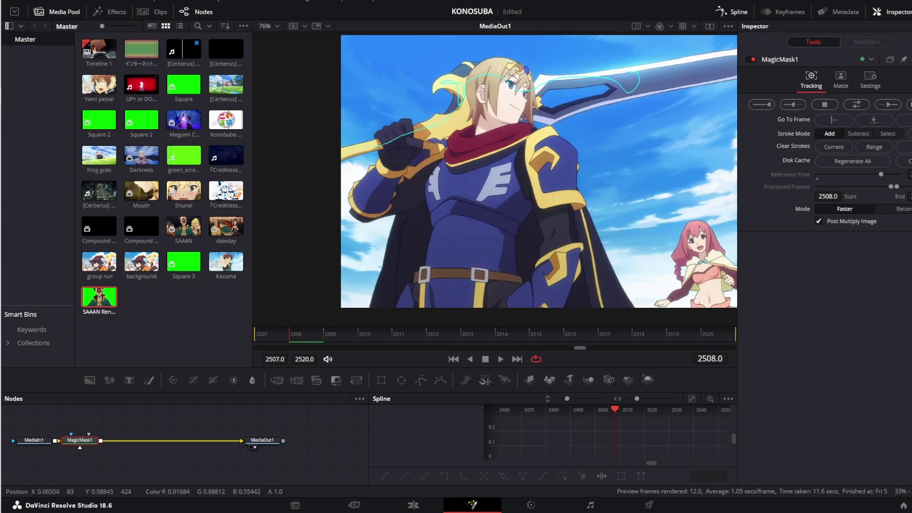
left_click_drag(504, 141, 512, 95)
left_click_drag(354, 230, 345, 273)
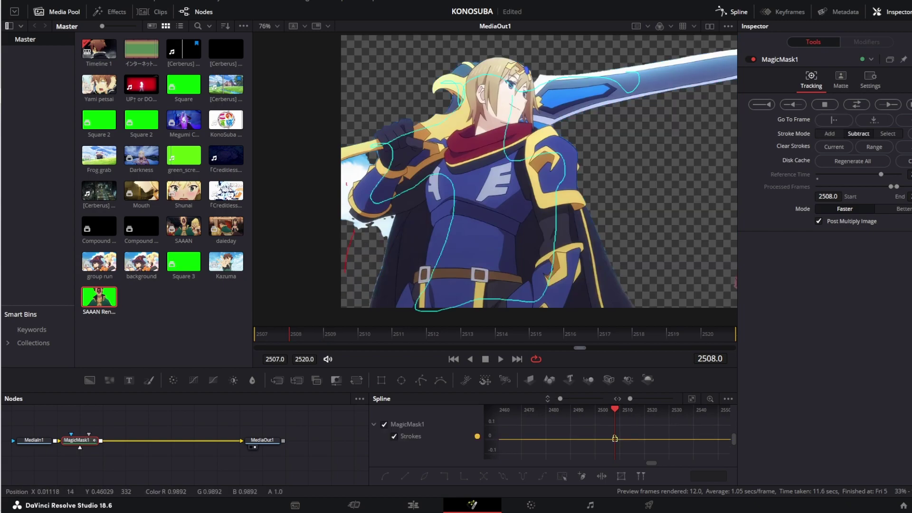
left_click_drag(352, 170, 347, 185)
left_click_drag(412, 223, 387, 283)
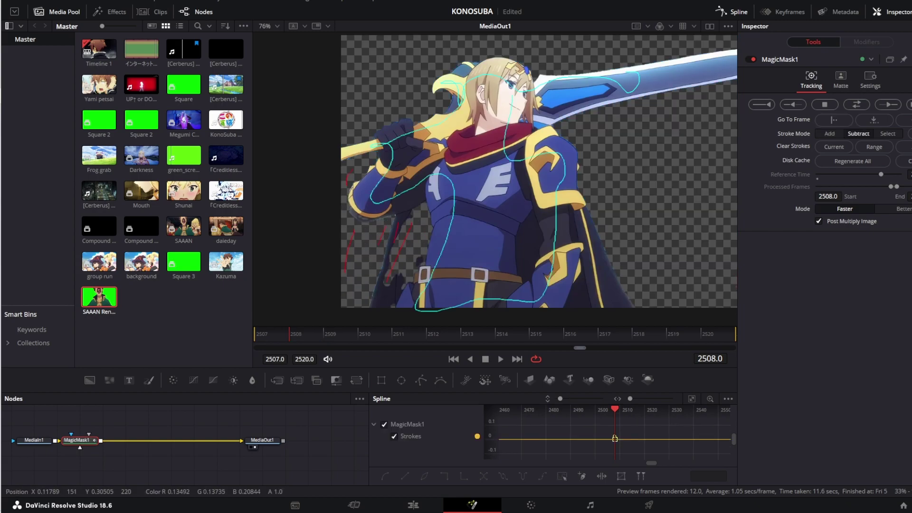
left_click_drag(578, 225, 613, 301)
- Refine the mask around the raised elbow with Add and Subtract strokes, and track it back to frame 2507
scroll(542, 256, "up", 4)
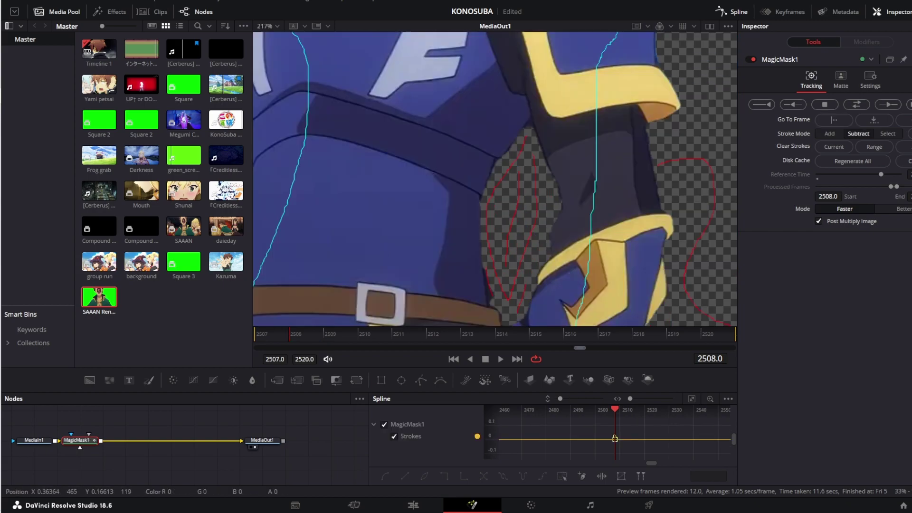
scroll(468, 203, "down", 1)
left_click_drag(477, 209, 468, 223)
left_click_drag(475, 190, 506, 271)
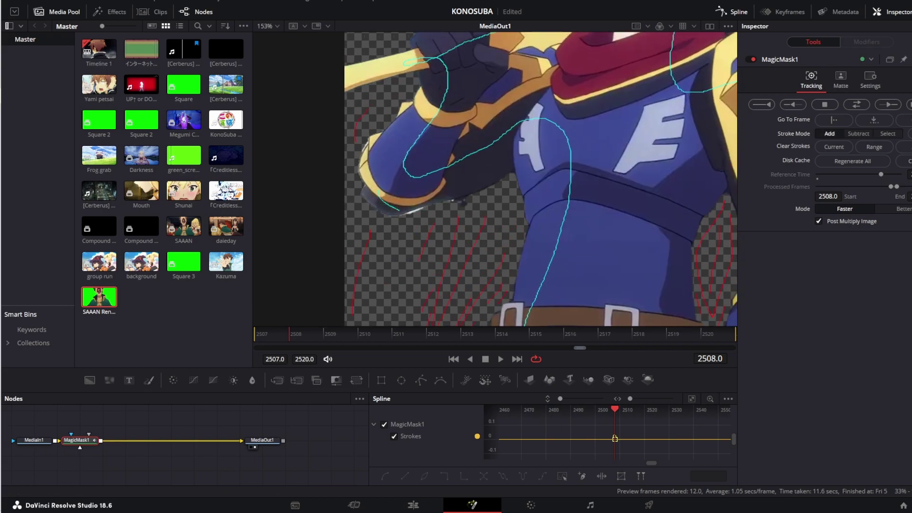
left_click(859, 134)
scroll(471, 161, "down", 3)
left_click(762, 104)
left_click(910, 104)
- At frame 2507, paint Subtract strokes over the cape on both sides and the gap between the arm and torso
left_click_drag(484, 161, 476, 175)
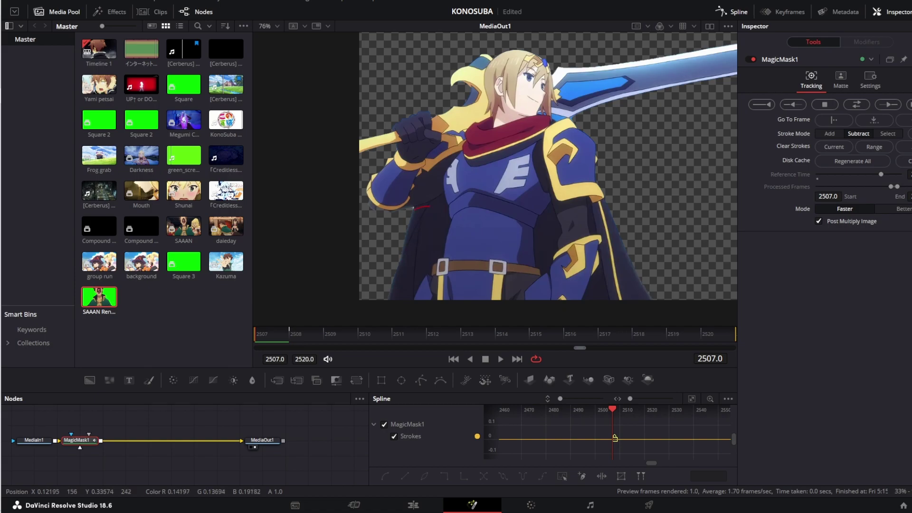
left_click_drag(598, 217, 649, 299)
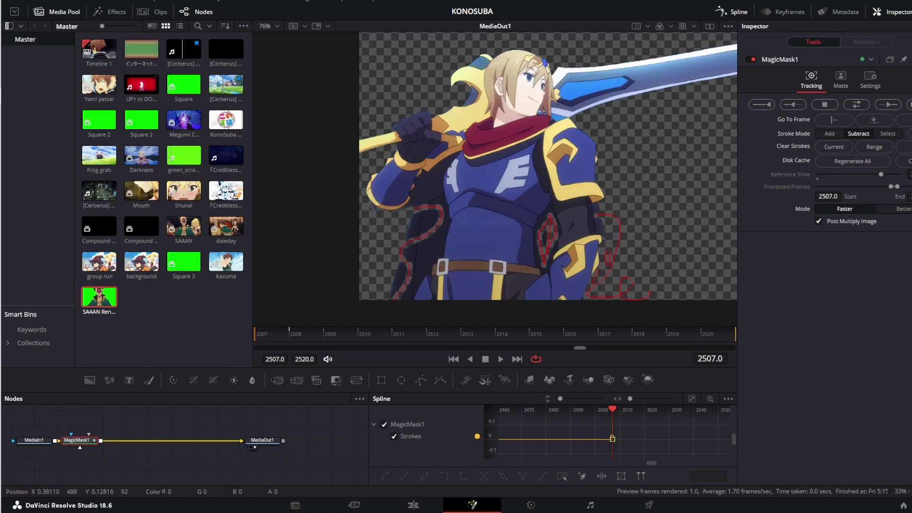
scroll(547, 268, "up", 3)
left_click_drag(332, 209, 480, 203)
left_click_drag(460, 148, 428, 212)
left_click_drag(467, 161, 433, 239)
mouse_move(430, 247)
left_mouse_down()
mouse_move(430, 197)
mouse_move(383, 270)
left_mouse_up()
left_click_drag(474, 161, 433, 218)
left_click_drag(486, 90, 491, 121)
left_click_drag(478, 178, 495, 228)
scroll(417, 242, "down", 4)
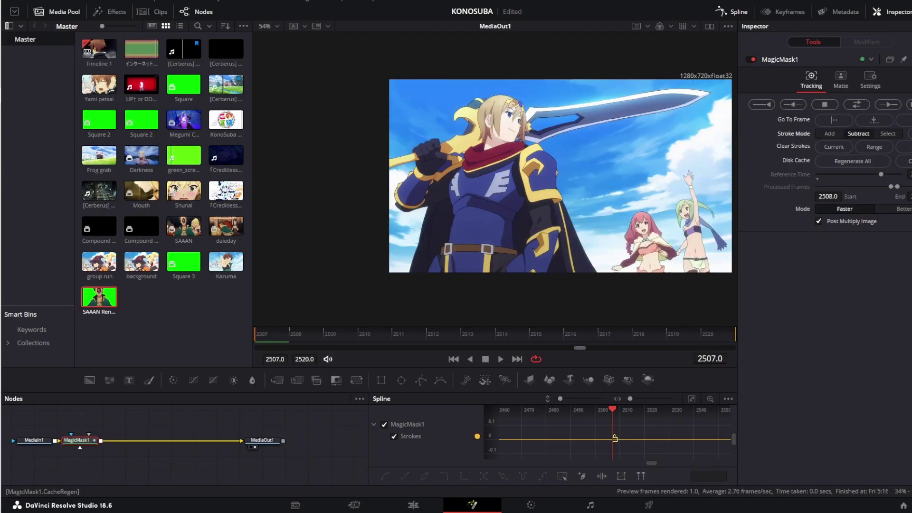
scroll(399, 209, "up", 4)
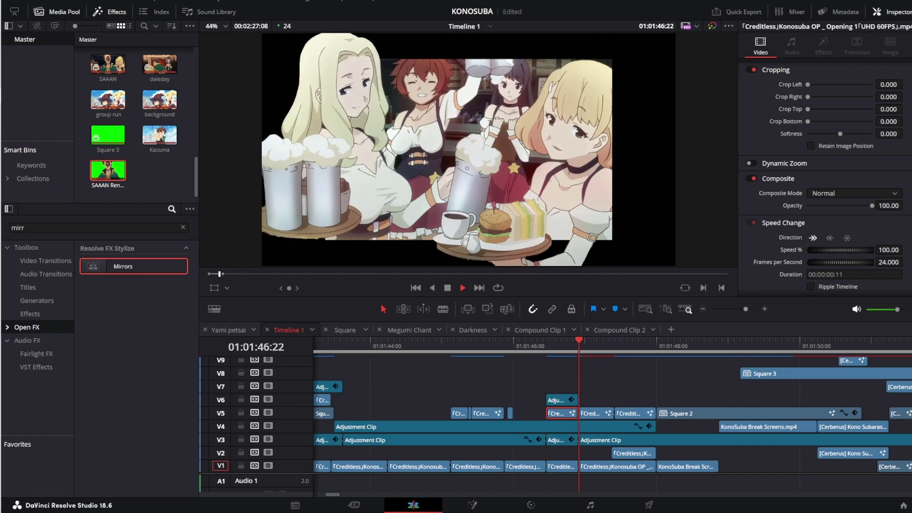
- Split the clip at the playhead on Timeline 1 and copy its piece from V1 up to V5
key("space")
key("ctrl+b")
left_click_drag(531, 467, 532, 414)
scroll(533, 414, "up", 3)
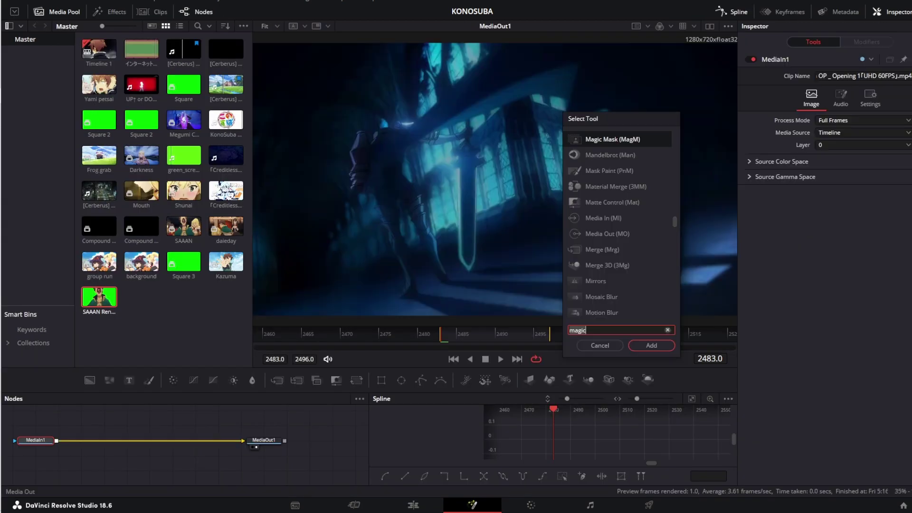
- Add a Magic Mask node to the clip in Fusion and paint Add strokes along the flowing cape at frame 2483
key("Return")
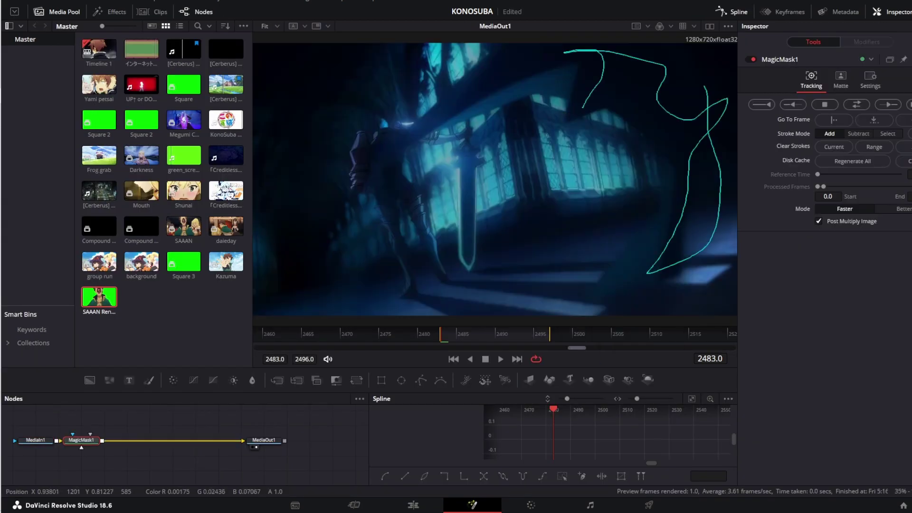
mouse_move(705, 87)
left_mouse_down()
mouse_move(466, 96)
mouse_move(437, 127)
left_mouse_up()
key("ctrl+z")
left_click_drag(497, 92, 436, 127)
- Paint Subtract strokes over the knight, windows and floor around the cape at frame 2483
left_click(858, 134)
left_click_drag(482, 45, 402, 98)
left_click_drag(558, 112, 469, 154)
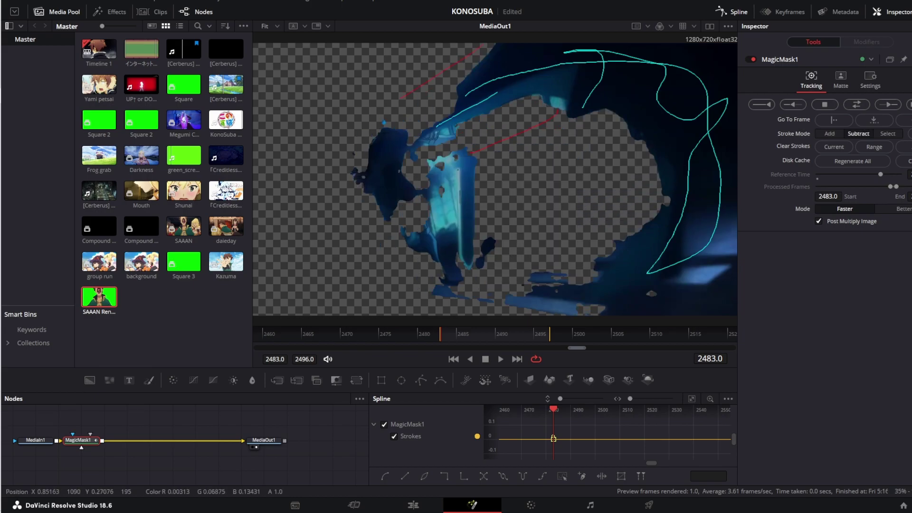
key("ctrl+z")
left_click_drag(485, 114, 629, 222)
left_click_drag(729, 251, 616, 301)
left_click_drag(622, 246, 581, 305)
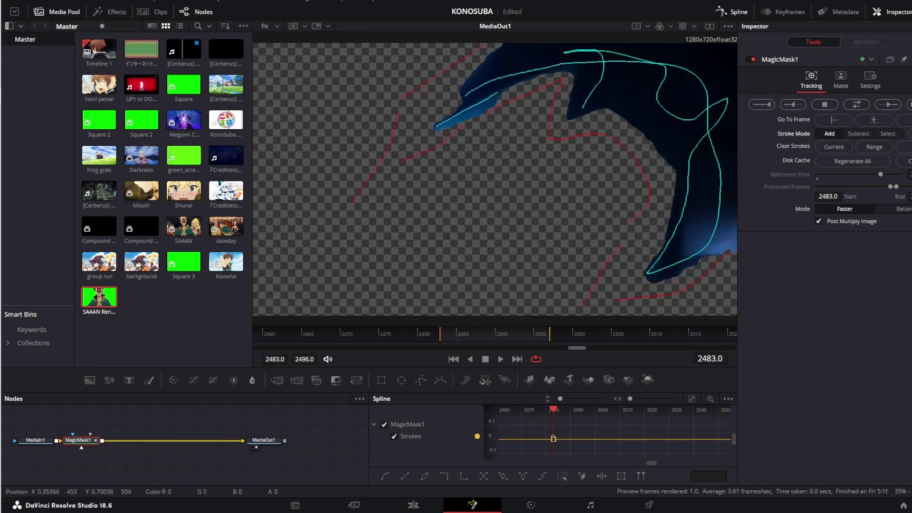
- Track the mask to frame 2485 and paint Add strokes over the cape's tip, middle and upper folds
key("Escape")
left_click(507, 264)
key("Left")
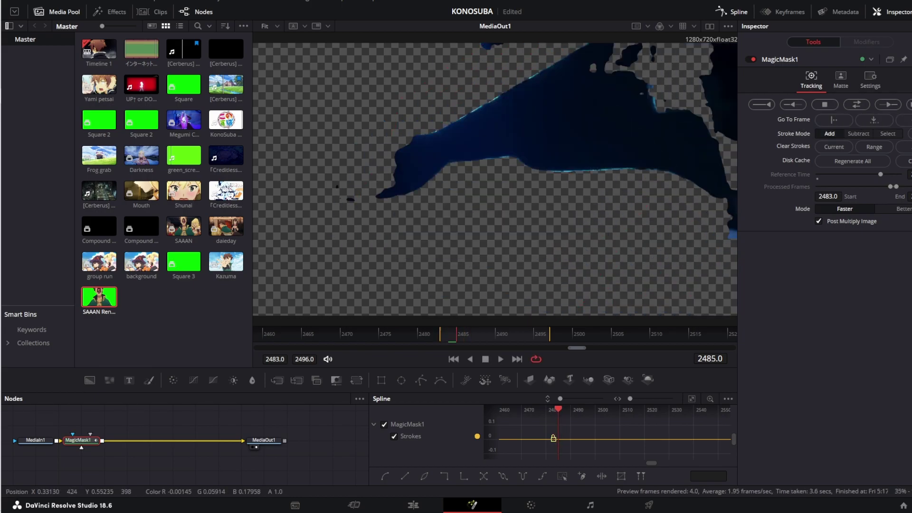
left_click_drag(428, 144, 368, 196)
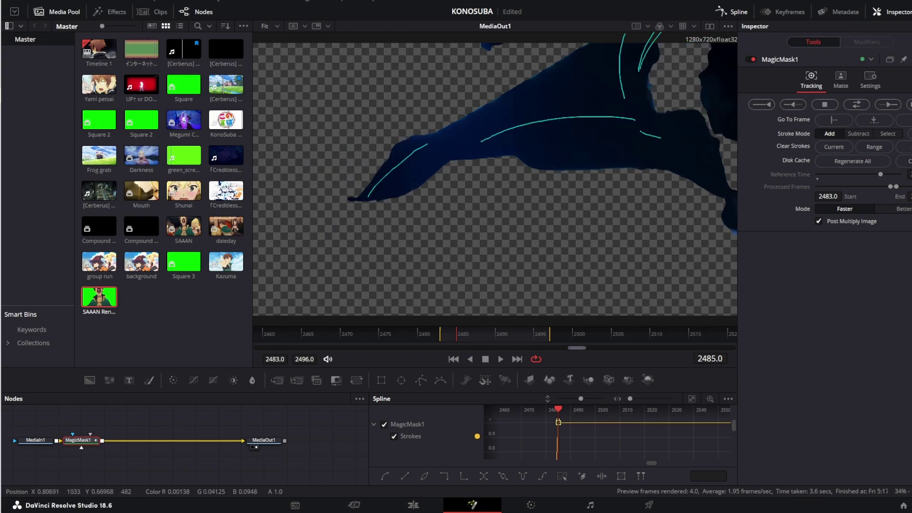
left_click_drag(717, 54, 726, 124)
- Track the mask on to frame 2487, paint Subtract strokes above the cape, and paint Add strokes across it
left_click(889, 105)
left_click_drag(527, 111, 504, 145)
left_click_drag(509, 108, 551, 143)
left_click(830, 134)
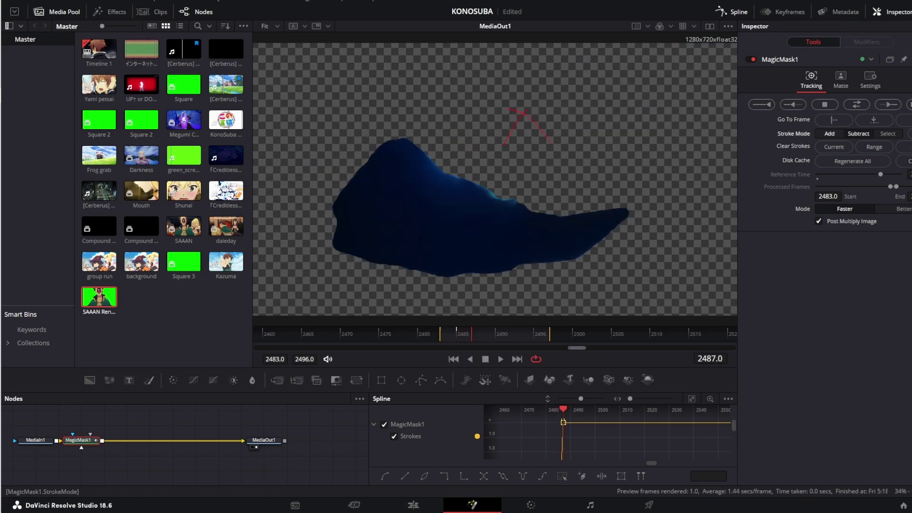
left_click_drag(374, 181, 568, 234)
left_click_drag(419, 232, 299, 225)
left_click_drag(295, 294, 442, 264)
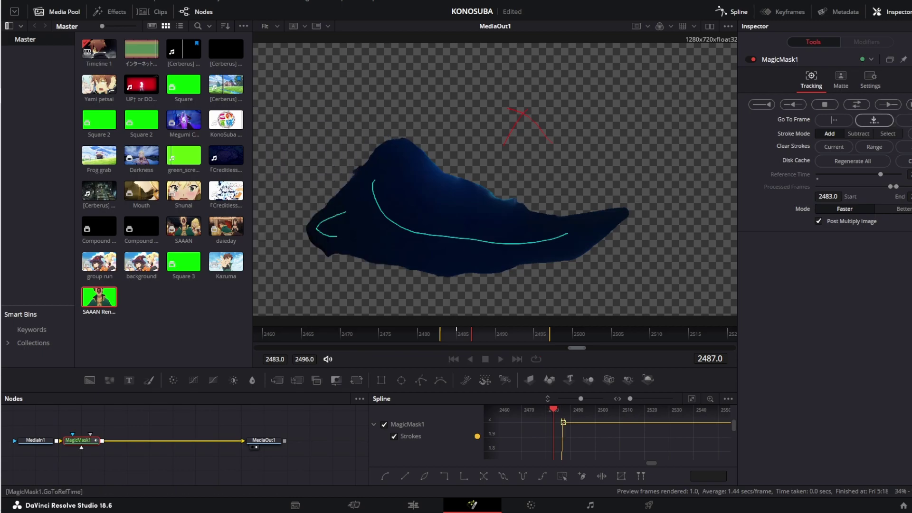
- Paint Add strokes across the spread cape at frame 2490, and undo the last two strokes
left_click_drag(363, 228, 410, 265)
key("ctrl+z")
scroll(375, 171, "up", 3)
mouse_move(353, 249)
left_mouse_down()
mouse_move(356, 197)
mouse_move(596, 189)
left_mouse_up()
left_click_drag(637, 79, 680, 166)
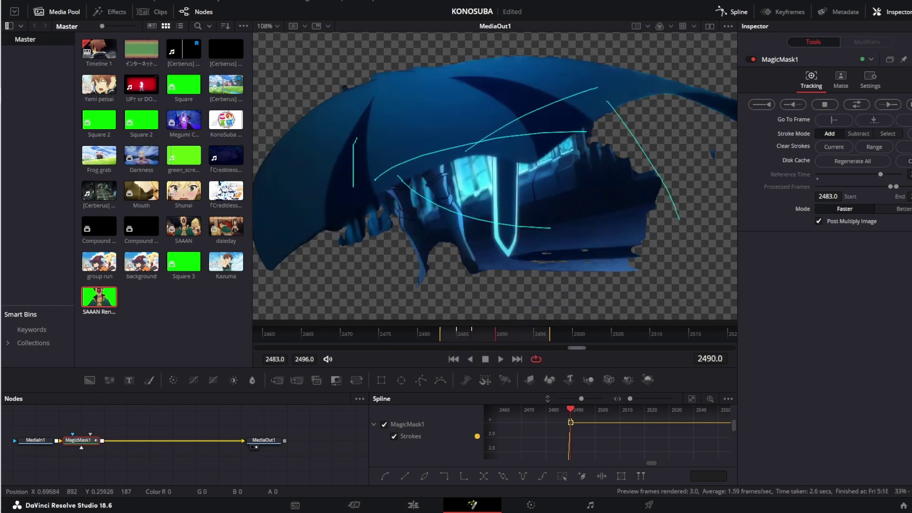
key("ctrl+z")
key("ctrl+z")
scroll(655, 151, "down", 5)
left_click(841, 80)
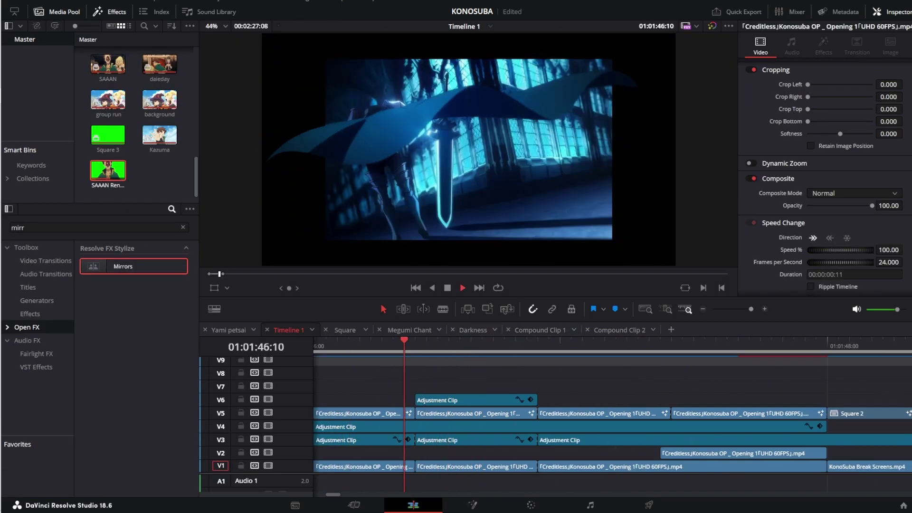
right_click(469, 77)
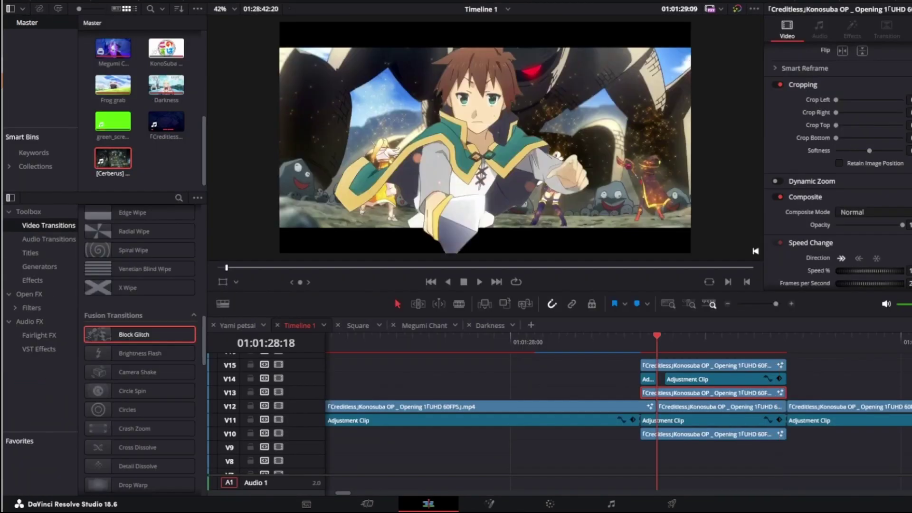
- Keyframe a lowered opacity near the start of the V13 clip, around 01:01:28:17
key("Left")
key("Left")
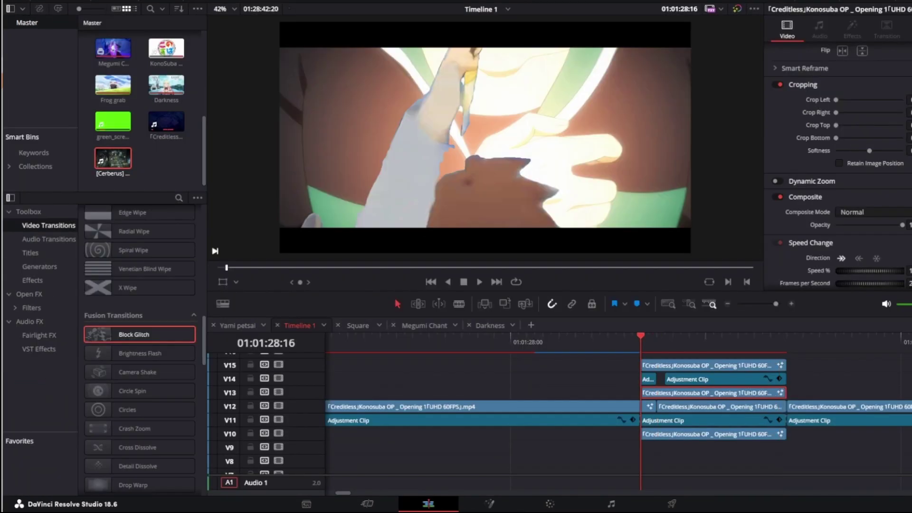
key("Right")
key("Right")
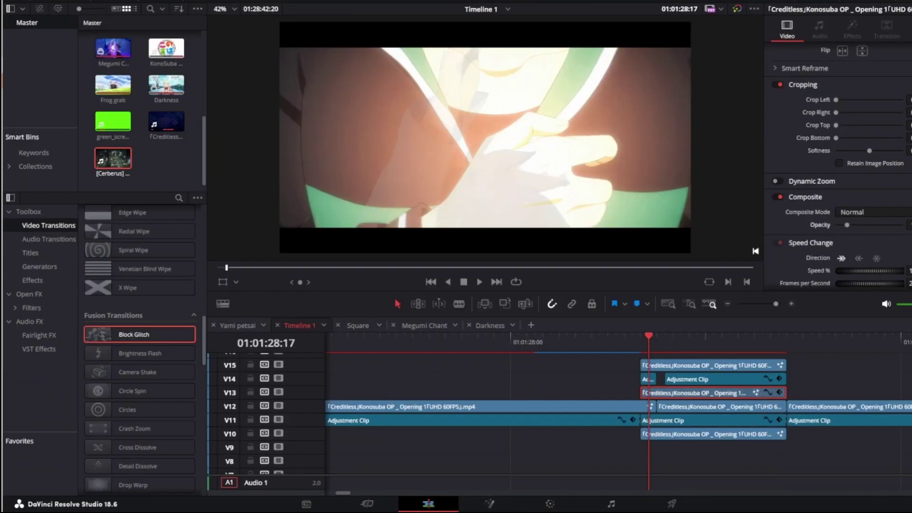
- Play the transition from 01:01:28:13 to review the V13 clip's fade
key("Left")
key("Left")
key("Left")
key("Left")
key("Left")
key("Left")
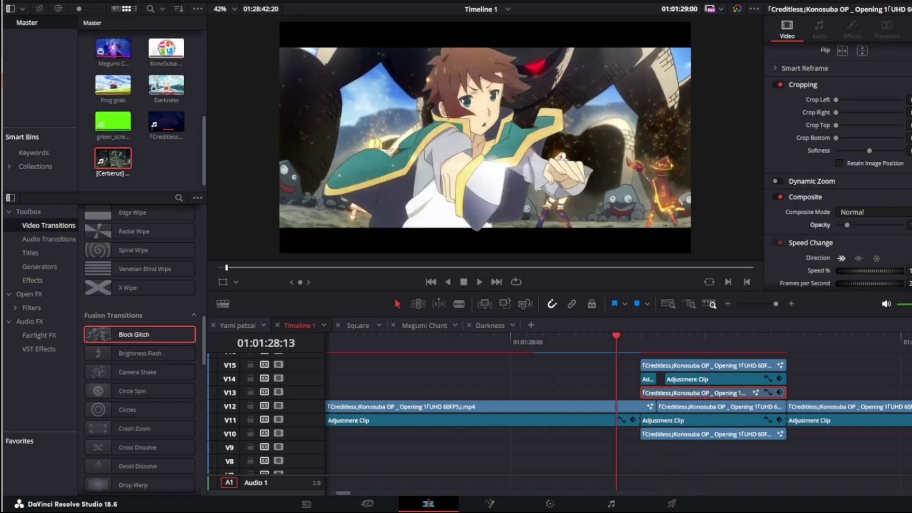
key("space")
- Extend the start of the V14 adjustment clip back to 01:01:28:16, replacing the short piece before it
key("Right")
key("Right")
key("Right")
key("Left")
left_click_drag(667, 379, 658, 379)
- Play from shortly before the layered clips to review the transition, and return to their start at 01:01:28:16
key("Left")
key("Left")
key("Left")
key("Left")
key("Left")
key("Left")
key("Left")
key("space")
key("space")
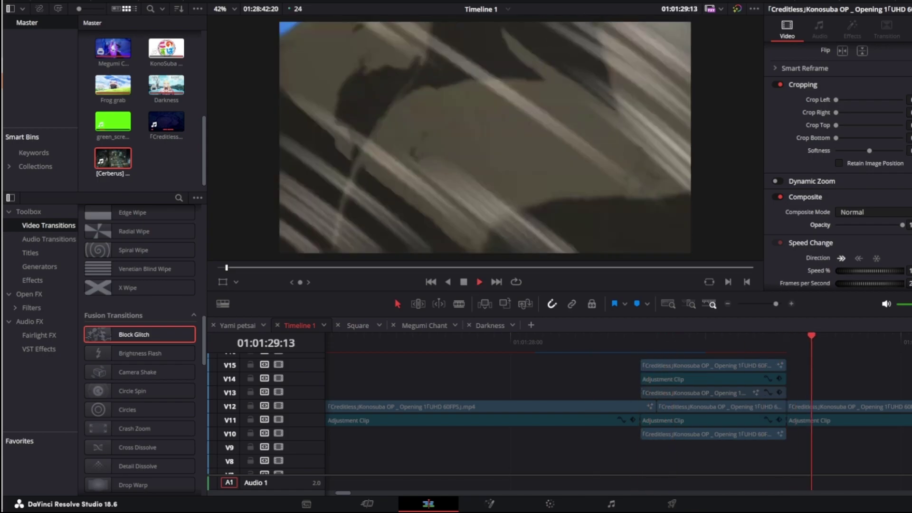
key("space")
key("Up")
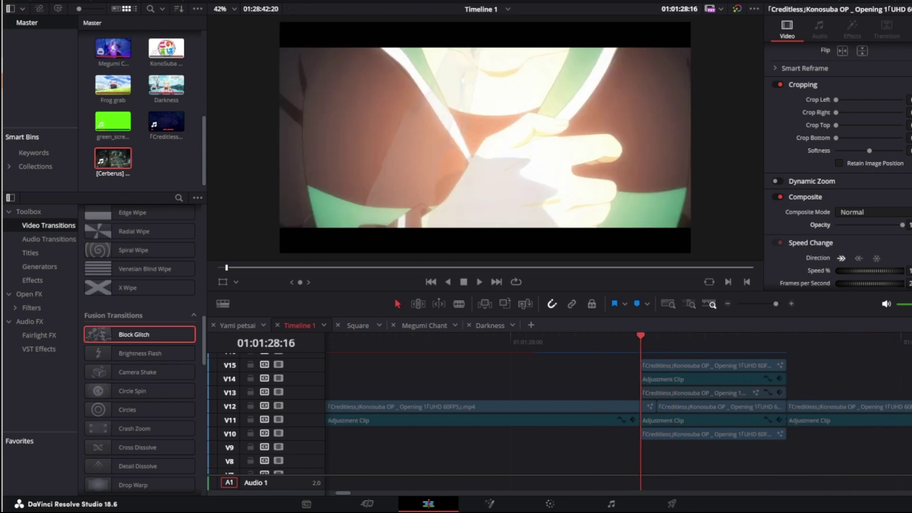
- Try restacking the layered clips at 01:01:28:16 without the V14 adjustment clip, and undo the rearrangement
left_click_drag(697, 434, 697, 448)
left_click_drag(697, 393, 697, 434)
left_click(697, 393)
left_click(697, 379)
key("Delete")
left_click_drag(697, 365, 682, 379)
key("space")
key("space")
key("Up")
left_click_drag(682, 434, 683, 393)
key("ctrl+z")
key("ctrl+z")
key("ctrl+z")
key("ctrl+z")
key("ctrl+z")
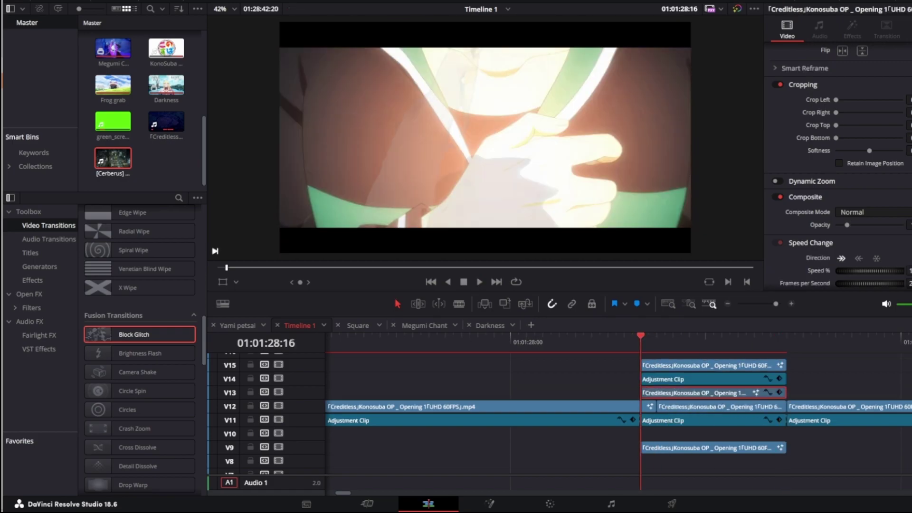
- Replace the short V11 adjustment clip starting at 01:01:28:16 with the V9 clip, and play the transition from shortly before it
left_click(697, 420)
key("Delete")
left_click_drag(697, 448, 697, 421)
key("space")
left_click(571, 338)
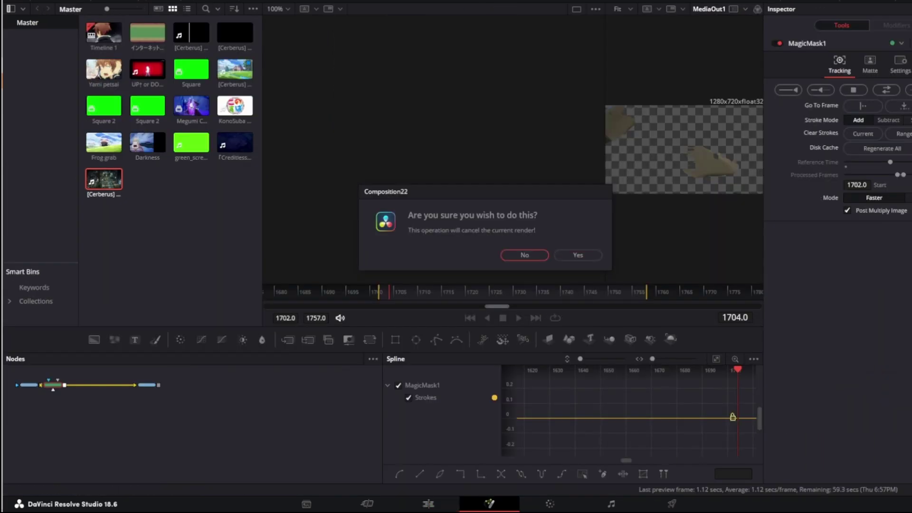
- Paint Magic Mask strokes over the large rock at frame 1703, subtract its lower edge, track the mask, and stop before the character shot
key("Return")
key("Right")
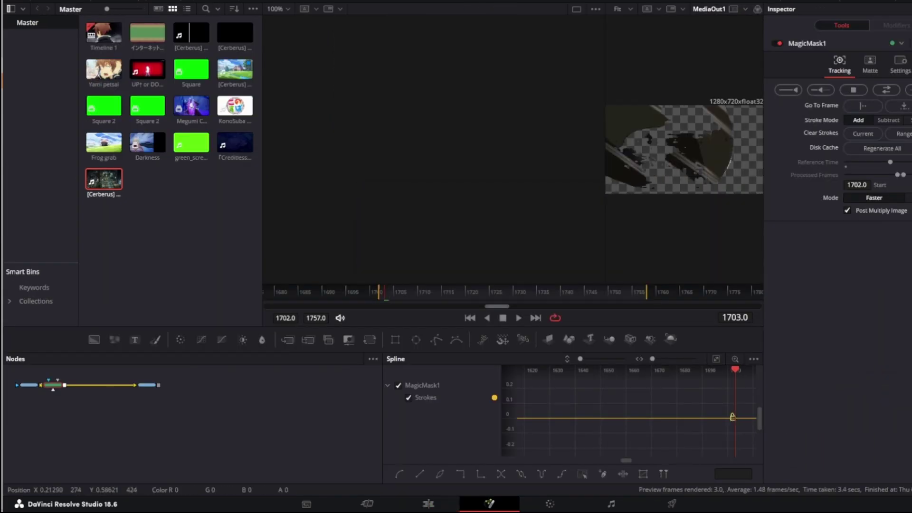
left_click_drag(638, 141, 669, 160)
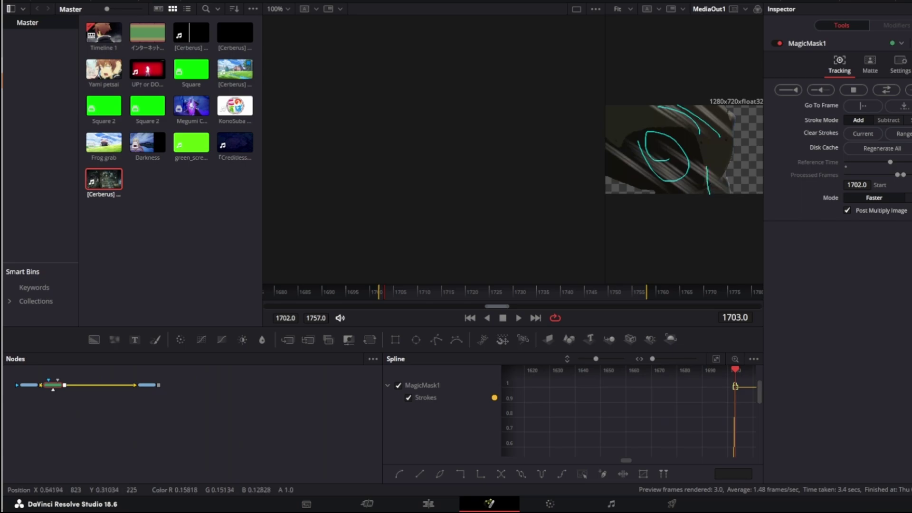
scroll(717, 190, "up", 5)
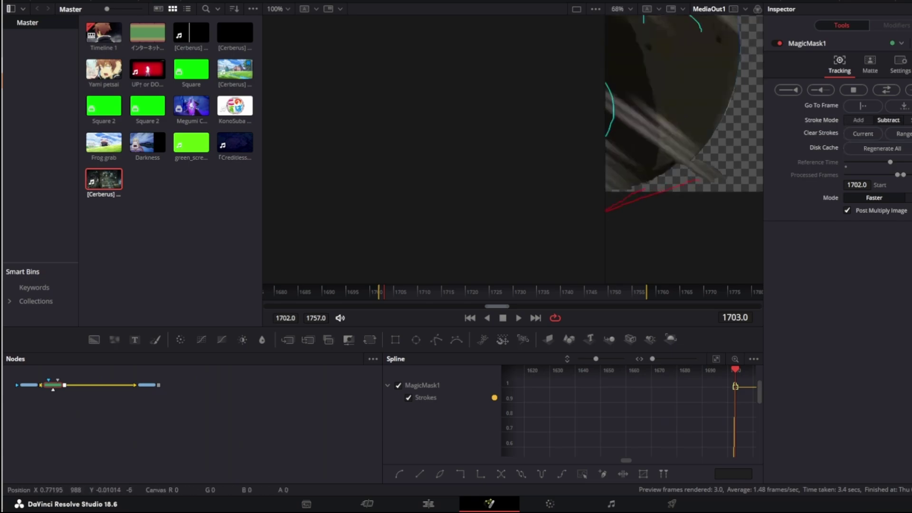
scroll(691, 193, "down", 5)
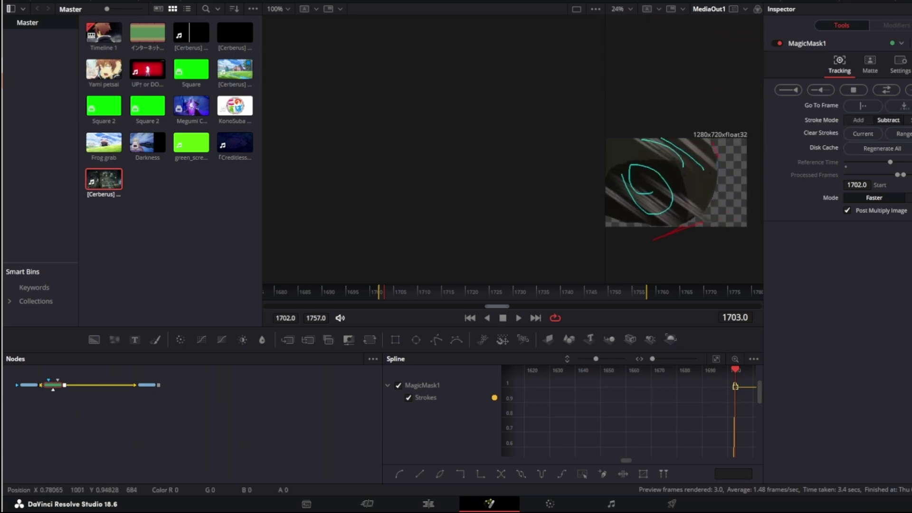
scroll(718, 147, "up", 2)
left_click(909, 90)
mouse_move(672, 205)
left_mouse_down()
mouse_move(683, 196)
mouse_move(685, 162)
left_mouse_up()
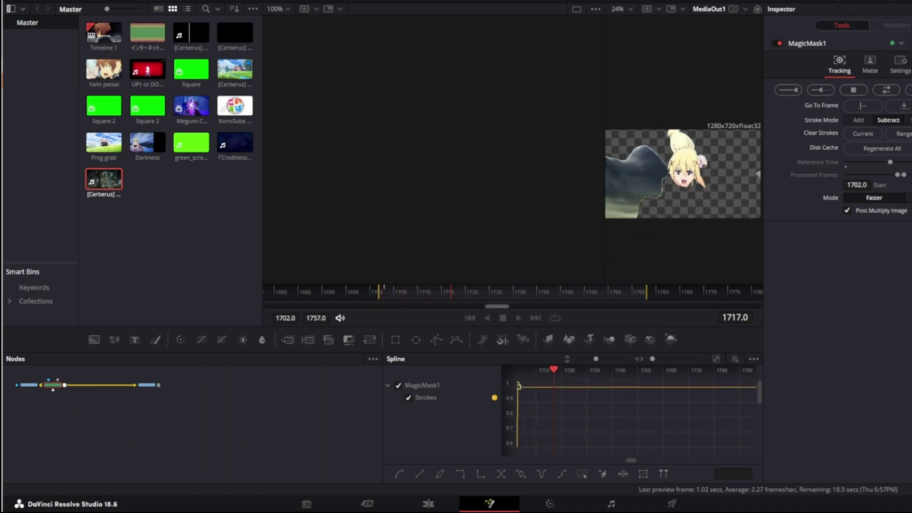
left_click(854, 89)
left_click(592, 259)
- On the Edit page, split the V13 clip at 01:01:29:20 and move its first piece up to V15
left_click(428, 504)
key("Left")
key("Left")
key("Left")
key("Right")
key("Right")
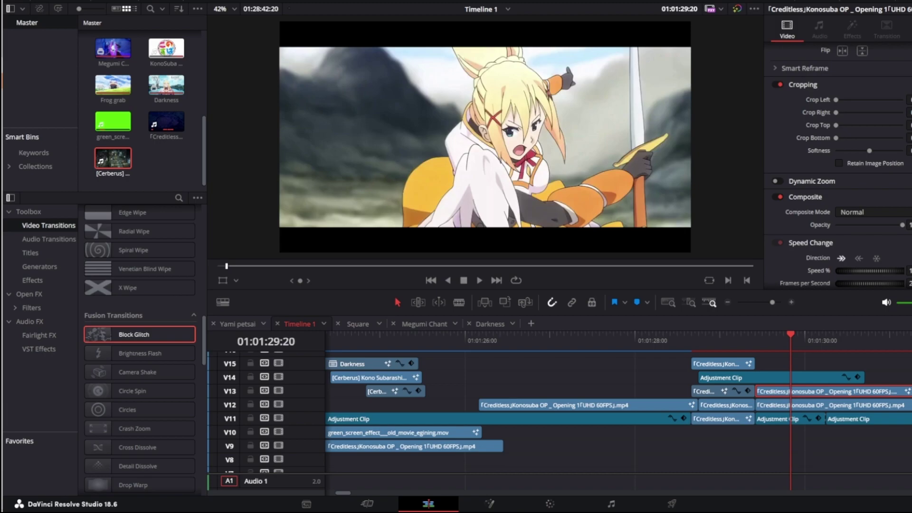
key("b")
left_click(791, 392)
key("a")
left_click_drag(769, 392, 767, 366)
- Go to the start of the short V15 piece at 01:01:29:10 and open that piece in the Fusion page
key("Left")
key("Left")
key("Left")
key("Left")
key("Left")
key("Left")
key("Left")
key("Left")
key("Left")
key("Left")
key("Left")
key("Right")
right_click(773, 362)
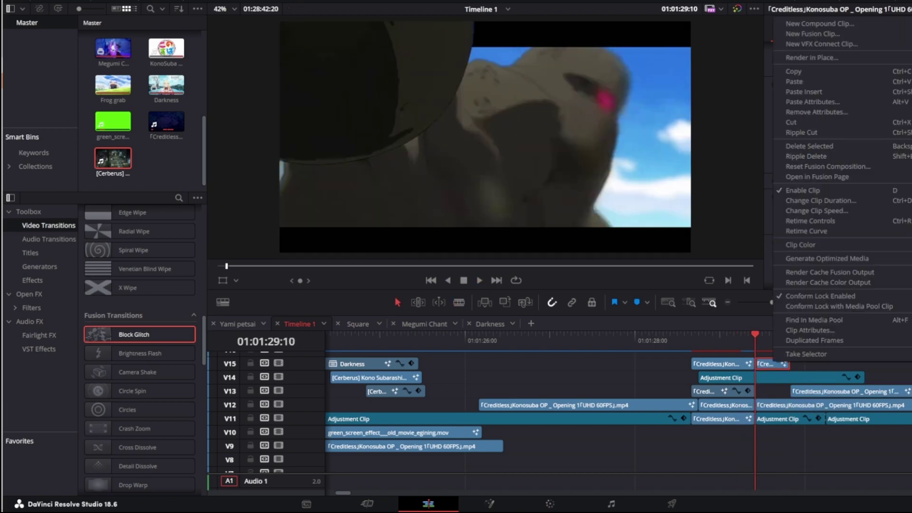
left_click(817, 176)
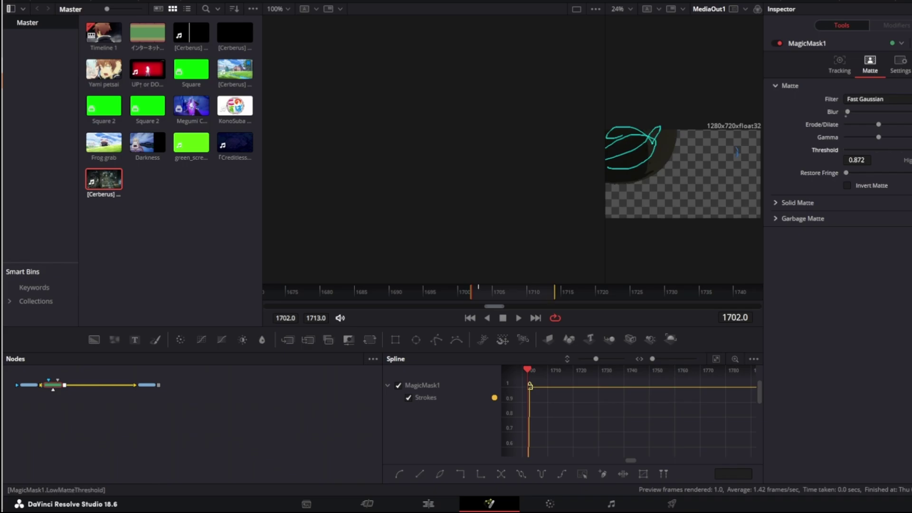
- Return to the Edit page and play the transition from shortly before the masked V15 piece
left_click(428, 504)
key("Up")
key("Up")
key("space")
key("Up")
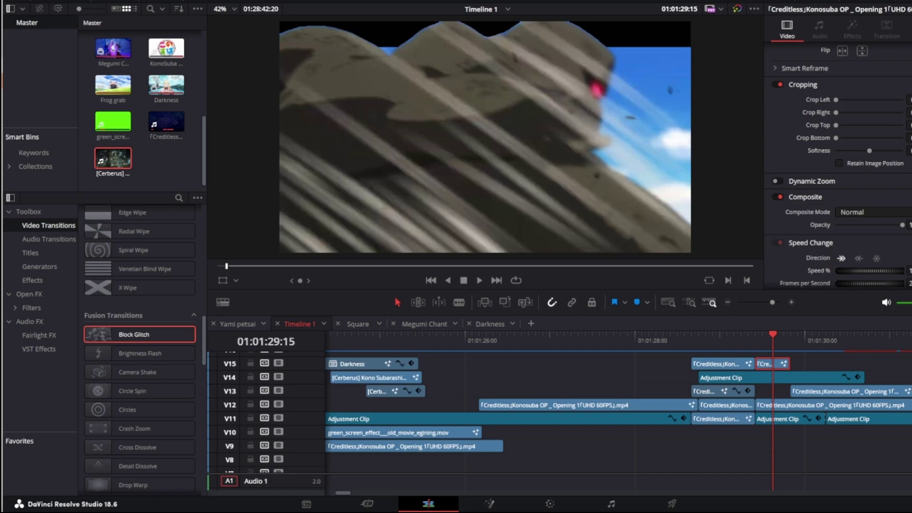
- Split the V15 piece at 01:01:29:15 and delete the part after the cut
left_click(773, 364)
key("a")
left_click(782, 364)
key("Delete")
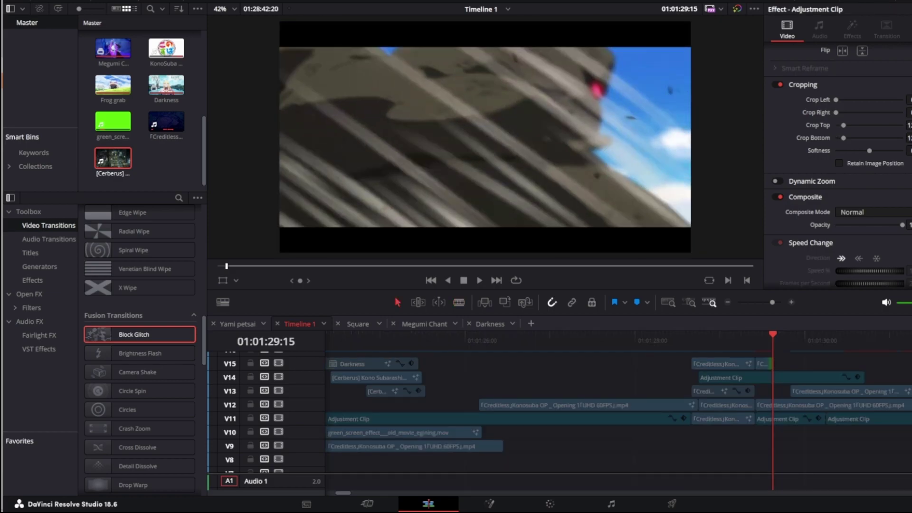
- Play the shortened V15 rock transition from the preceding edit point
key("Up")
key("space")
key("space")
key("space")
key("space")
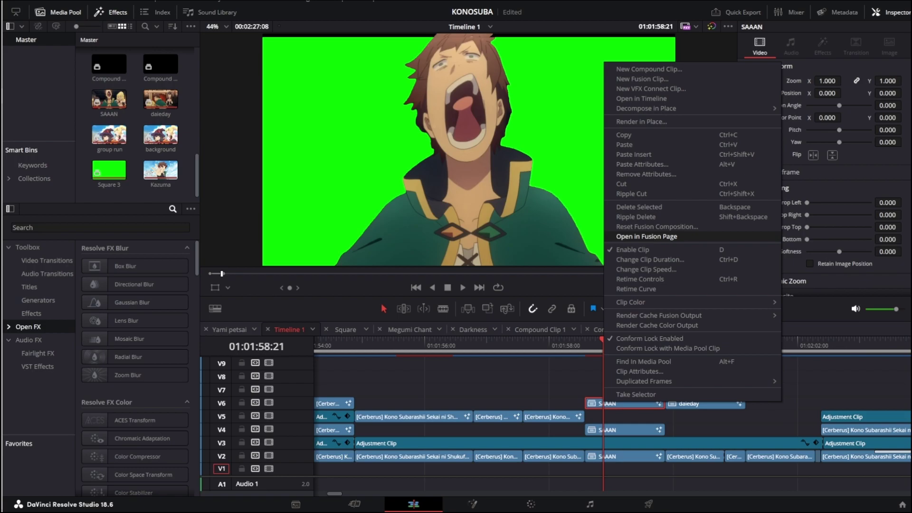
- Open the V6 SAAAN clip in the Fusion page, and render it in place as QuickTime DNxHD, 1080p 36 8-bit
left_click(644, 237)
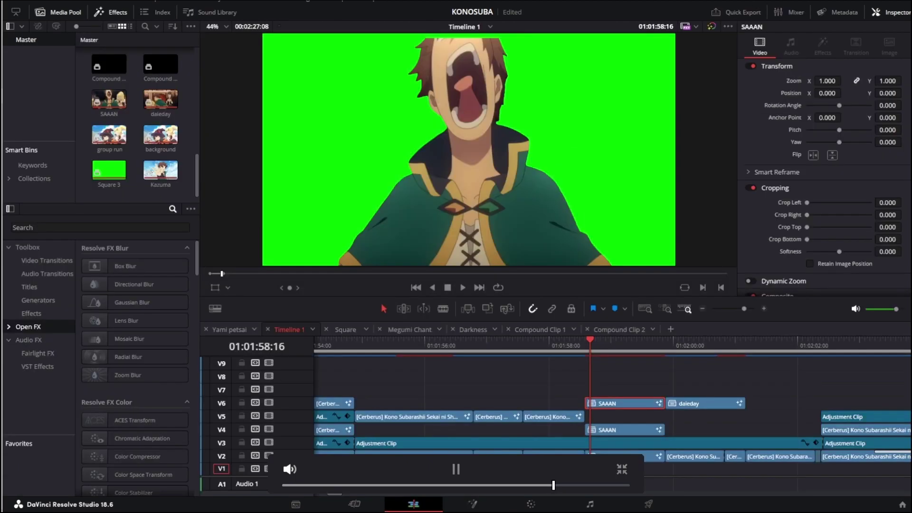
right_click(617, 407)
left_click(655, 125)
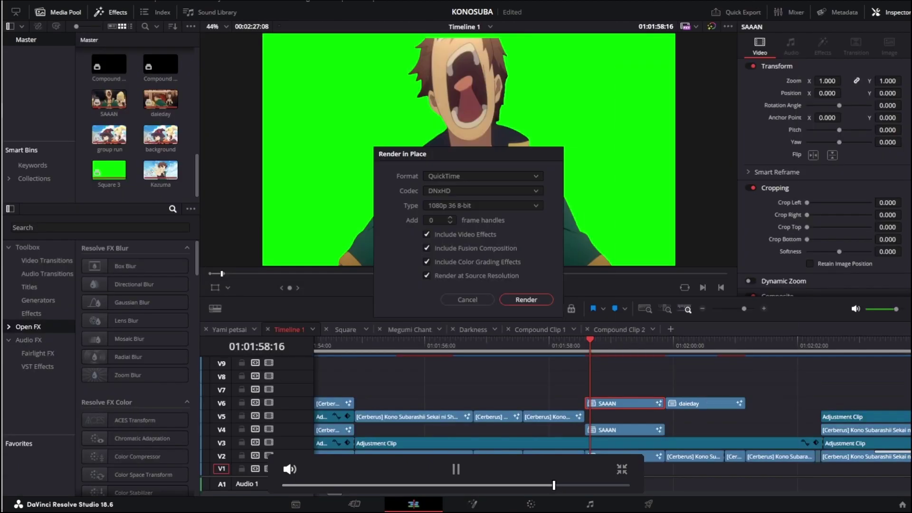
left_click(526, 300)
left_click(264, 248)
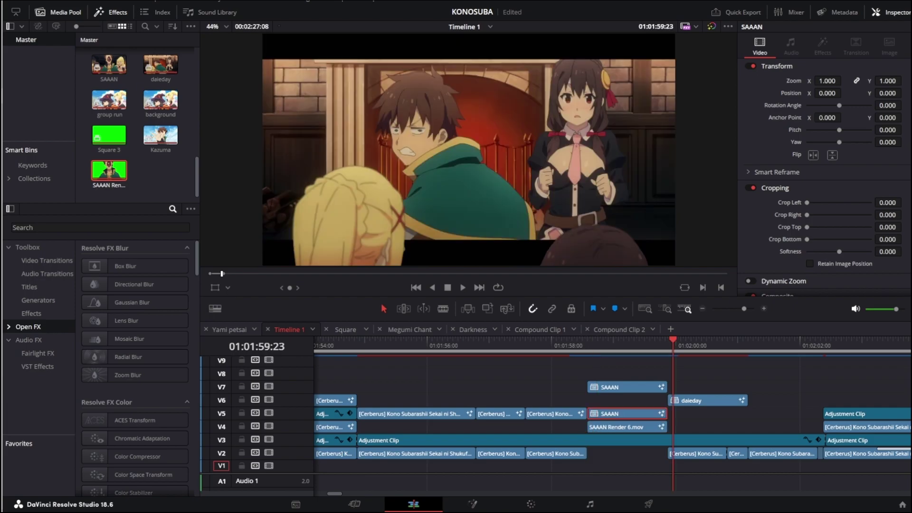
- Move the V5 SAAAN clip to V1 and SAAAN Render 6.mov to V2, and set the rendered clip's speed to 60%
left_click_drag(633, 414, 633, 466)
left_click_drag(632, 427, 632, 453)
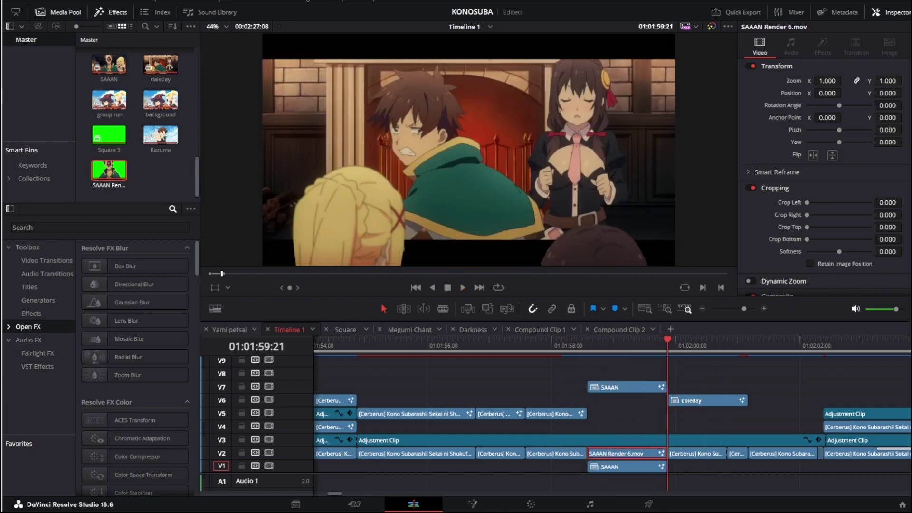
scroll(827, 214, "down", 2)
left_click_drag(888, 250, 891, 250)
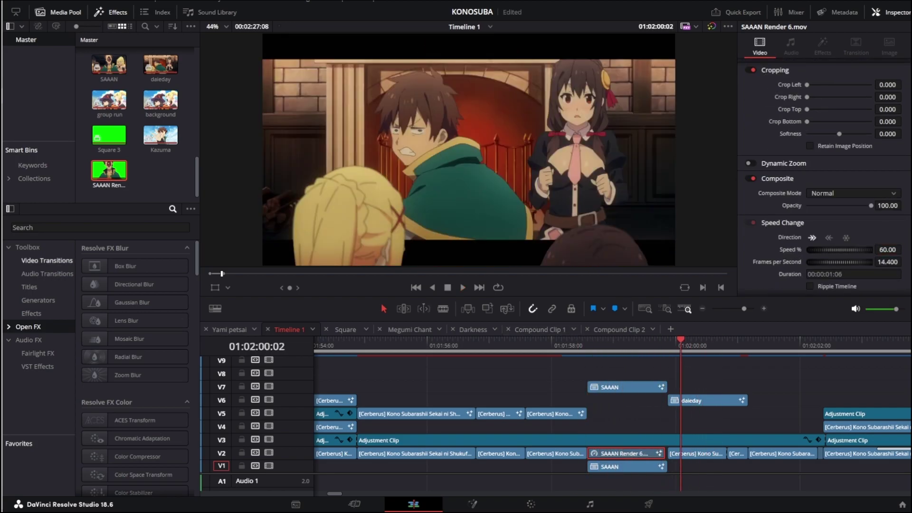
- Apply the Digital Glitch effect to SAAAN Render 6.mov on V2
left_click(47, 260)
left_click(31, 313)
scroll(135, 344, "down", 2)
left_click_drag(131, 308, 630, 453)
- Play from shortly before SAAAN Render 6.mov to review the glitched scene, and return to just before it
left_click(583, 345)
key("space")
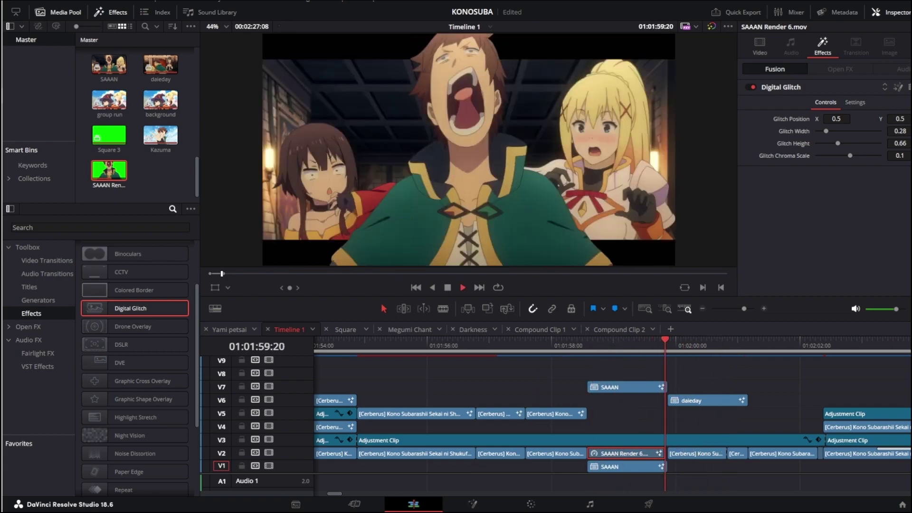
scroll(613, 414, "up", 5)
scroll(613, 413, "down", 6)
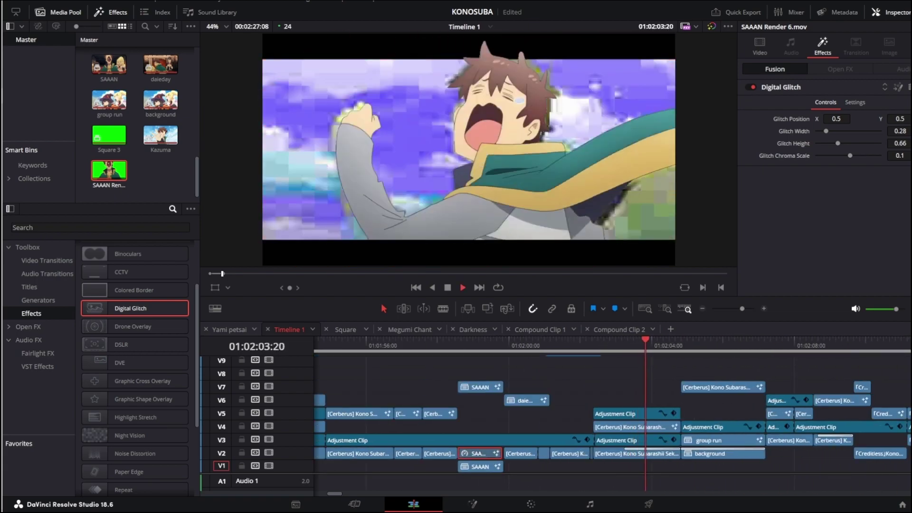
left_click(430, 345)
left_click(444, 345)
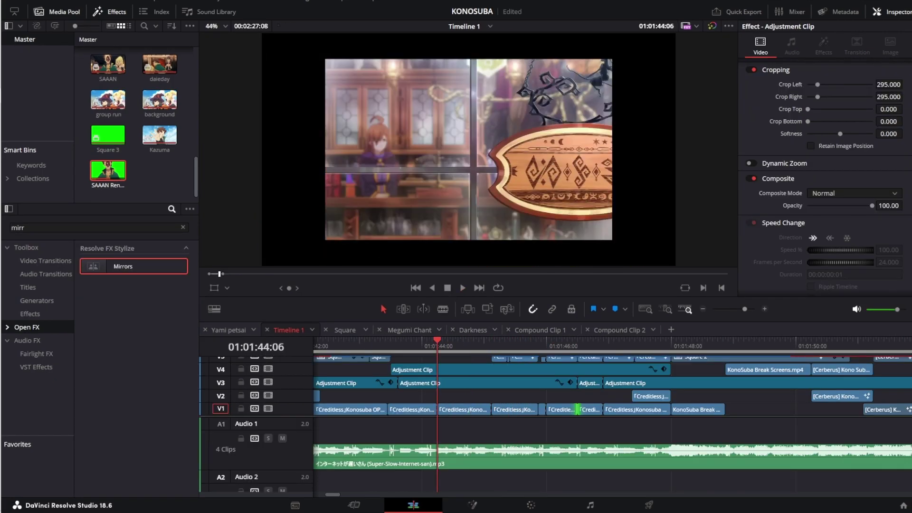
- Trim the start of the V5 clip after 01:01:44:00 to 01:01:44:09
scroll(492, 396, "up", 3)
left_click(493, 396)
key("Right")
key("Right")
key("Left")
key("Right")
key("shift+[")
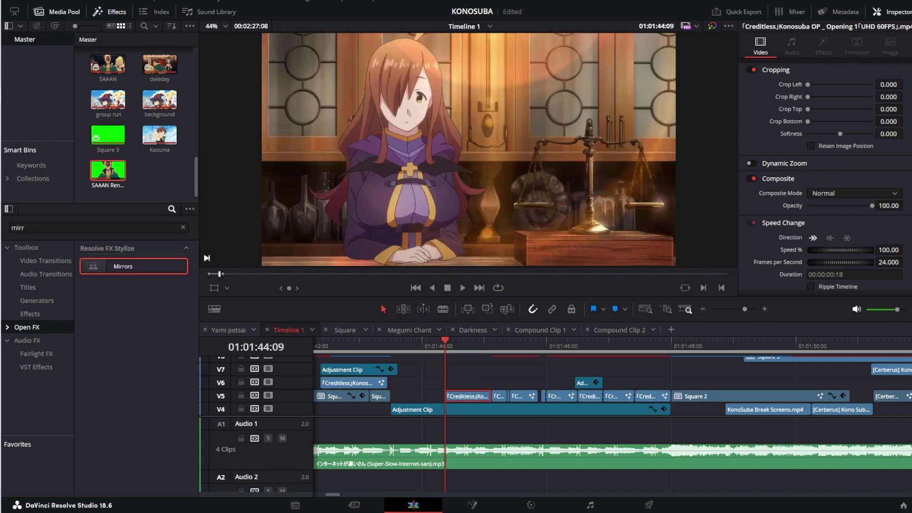
- Add a Magic Mask to the trimmed V5 clip in Fusion and track the strokes over the red-haired character forward
right_click(459, 397)
left_click(499, 95)
key("shift+space")
type("magic")
key("Return")
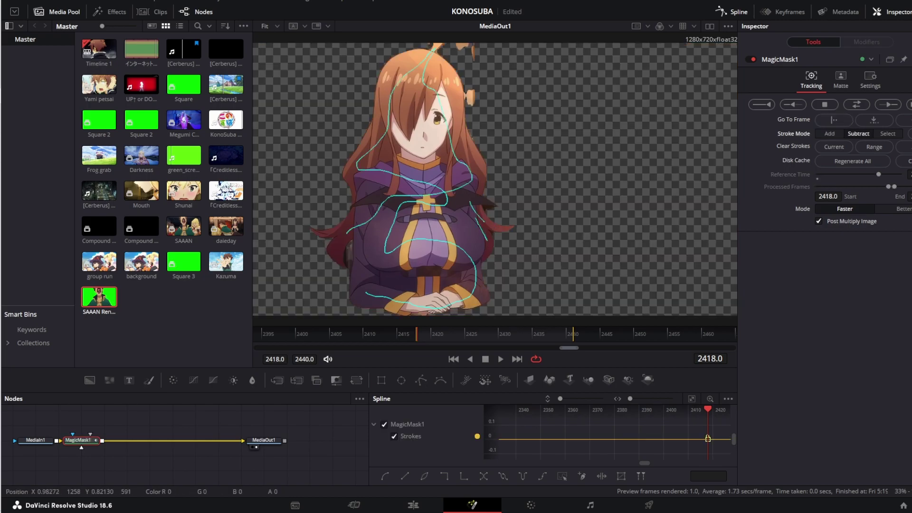
left_click(889, 104)
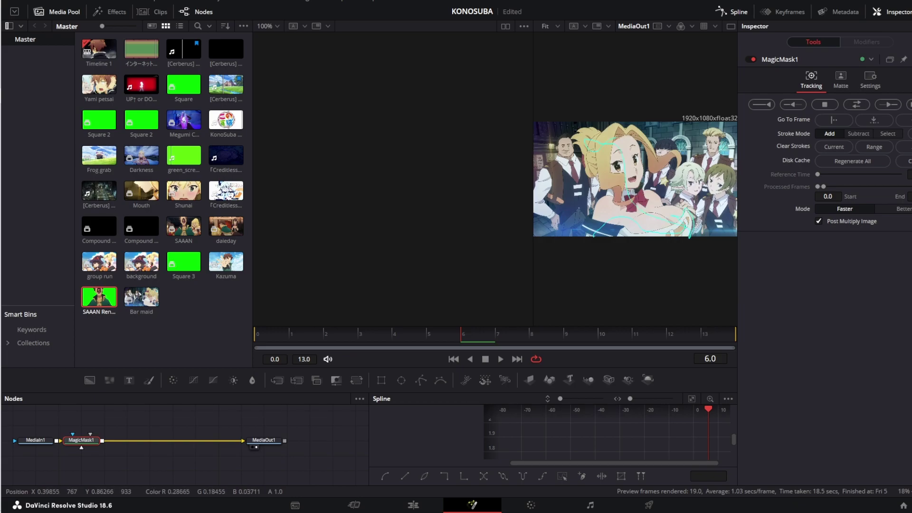
- Paint subtract strokes at frame 6 to remove leftover background around the blonde barmaid's hands, arm and hair from the Magic Mask
scroll(686, 202, "up", 5)
left_click(859, 134)
left_click_drag(686, 202, 636, 164)
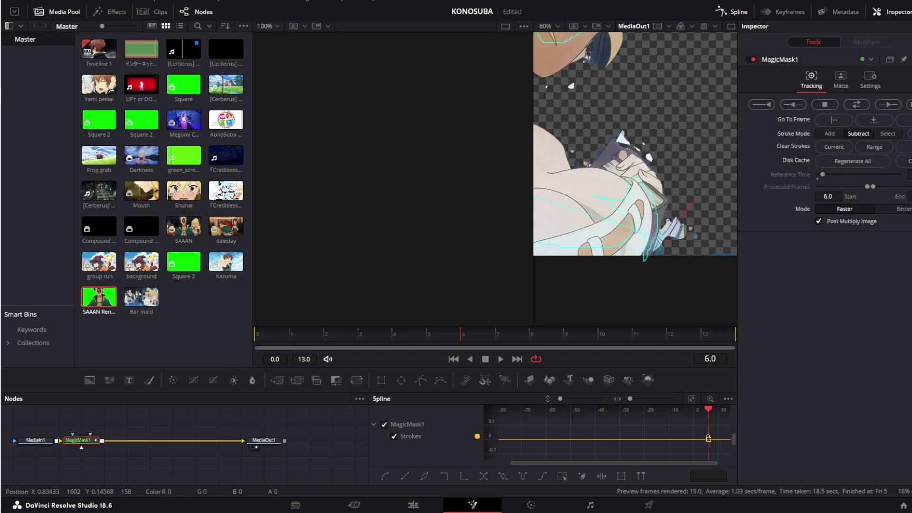
left_click_drag(678, 224, 690, 255)
left_click_drag(613, 90, 700, 124)
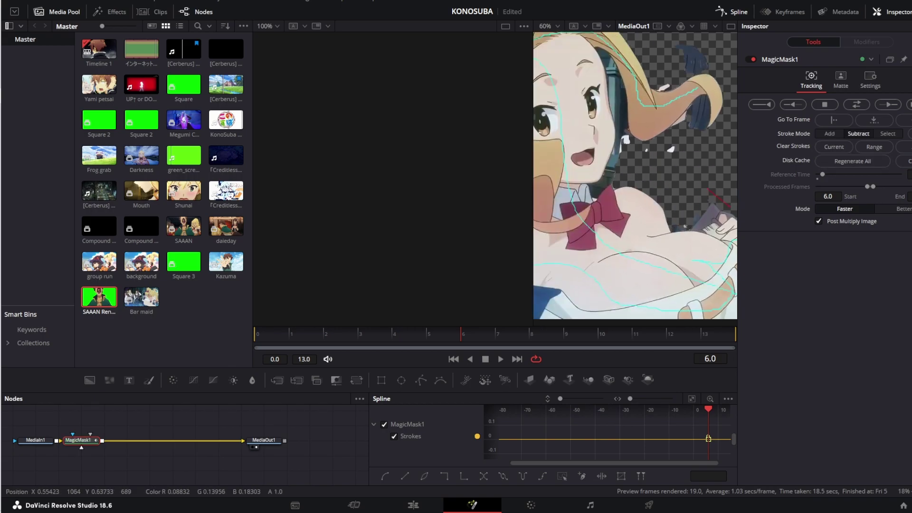
scroll(620, 141, "down", 3)
mouse_move(536, 163)
left_mouse_down()
mouse_move(613, 183)
mouse_move(636, 206)
left_mouse_up()
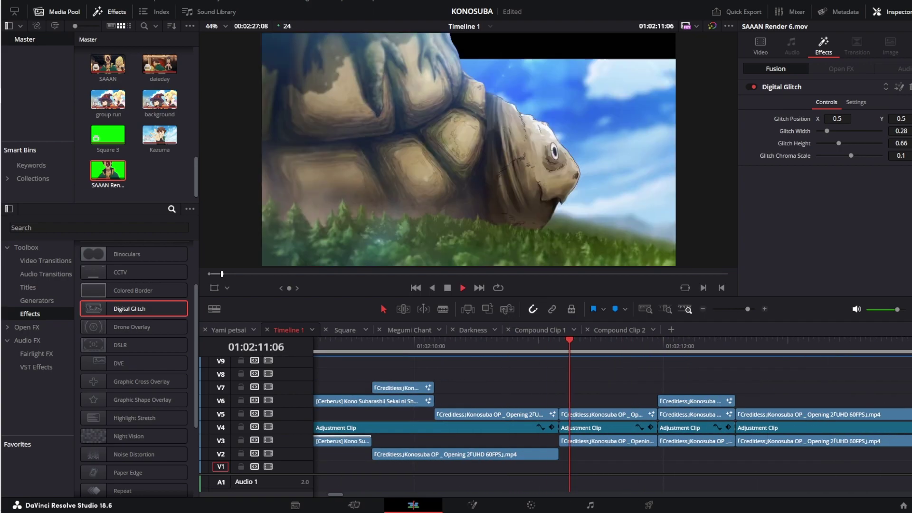
- Duplicate the V5 turtle clip onto V6 starting at 01:02:11:01, and keyframe the copy's X position at -1414 there
left_click(609, 414)
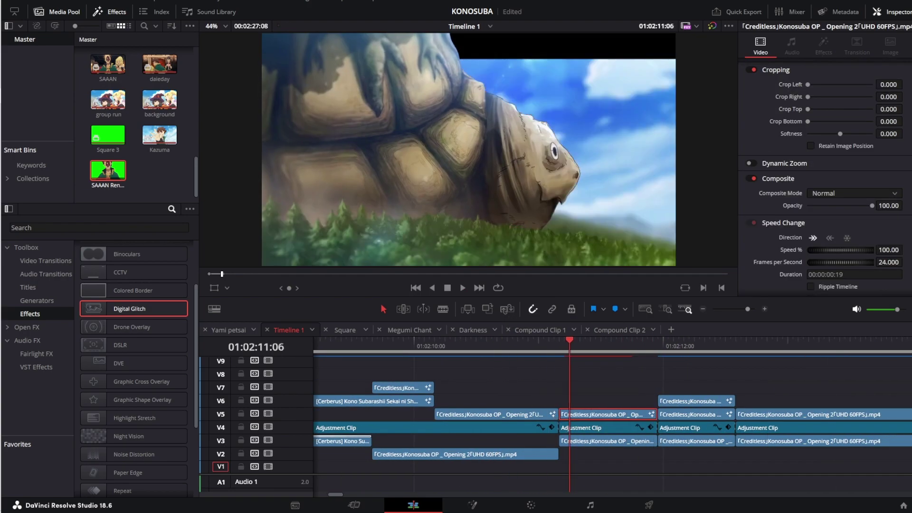
left_click_drag(608, 414, 534, 401)
key("ctrl+z")
left_click_drag(608, 401, 592, 401)
left_click_drag(570, 340, 539, 341)
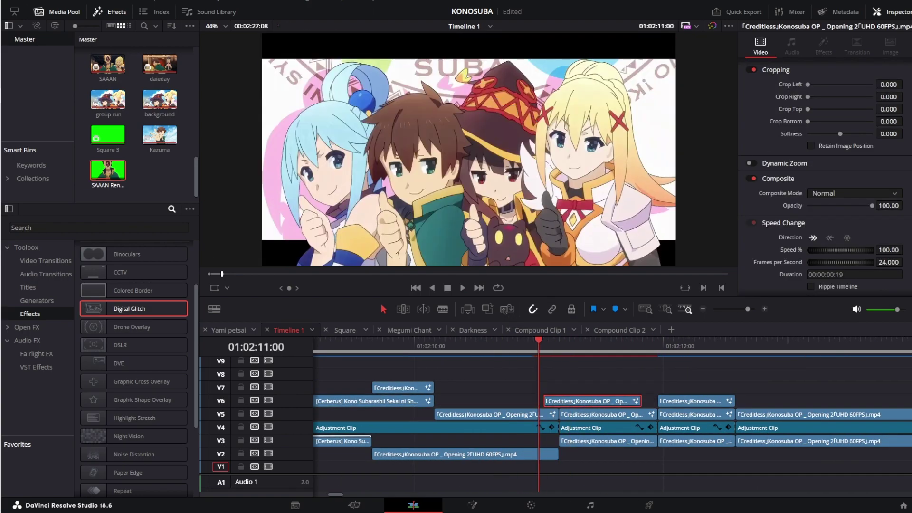
key("Right")
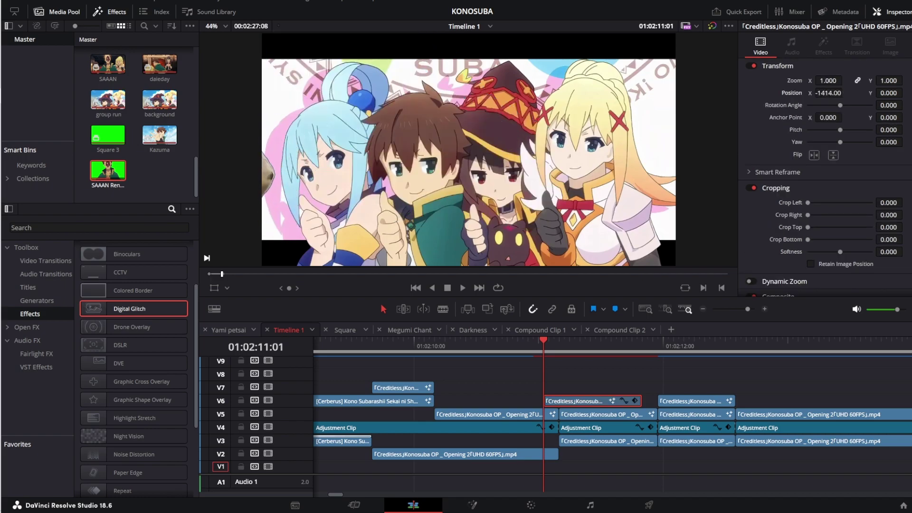
- Shorten the V6 turtle copy to end at 01:02:11:04 and play the transition
key("Right")
key("Right")
key("Right")
key("ctrl+b")
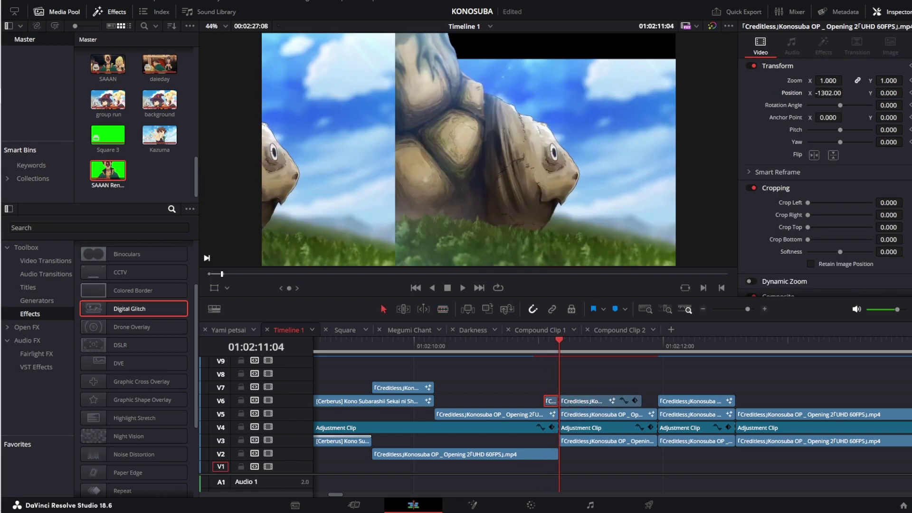
key("ctrl+z")
key("space")
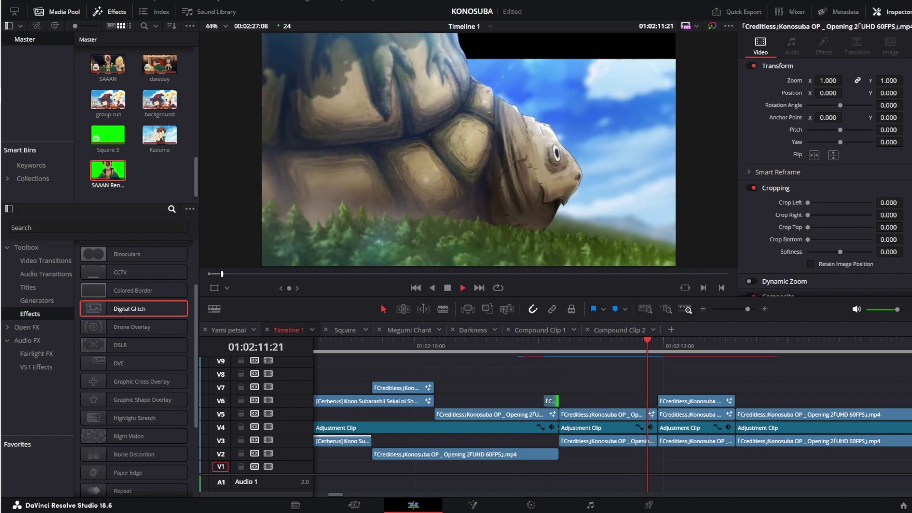
- Move the group clip from V5 to V7 and the short turtle piece from V6 to V5, and play the restacked transition
left_click_drag(494, 414, 494, 388)
left_click_drag(550, 401, 550, 414)
left_click_drag(495, 388, 547, 387)
left_click(518, 346)
key("space")
- Find the Mirrors effect and apply it to the short V5 turtle piece at 01:02:11:01
left_click(523, 345)
left_click(544, 346)
left_click(550, 414)
left_click(95, 228)
type("mirr")
left_click(46, 261)
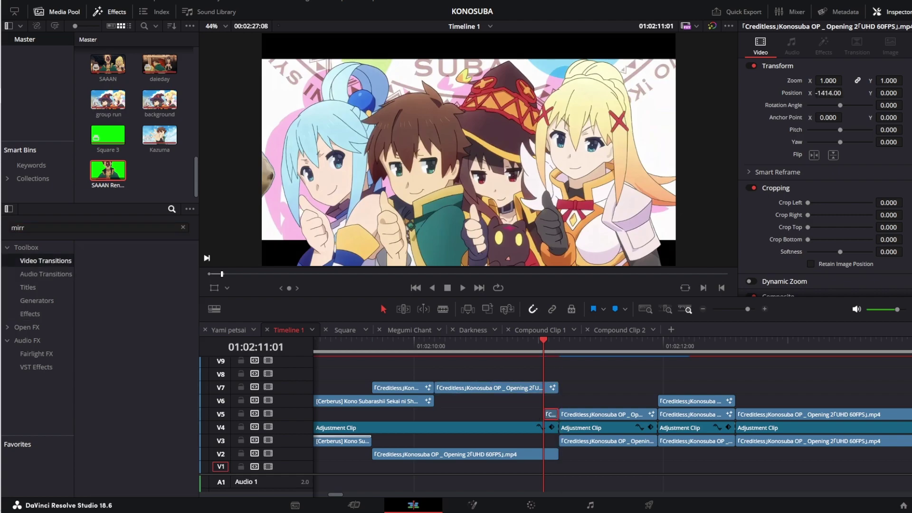
left_click(27, 327)
left_click_drag(123, 266, 551, 415)
- Play from before the mirrored turtle piece through the following clips, and show the whole timeline
left_click(437, 346)
key("space")
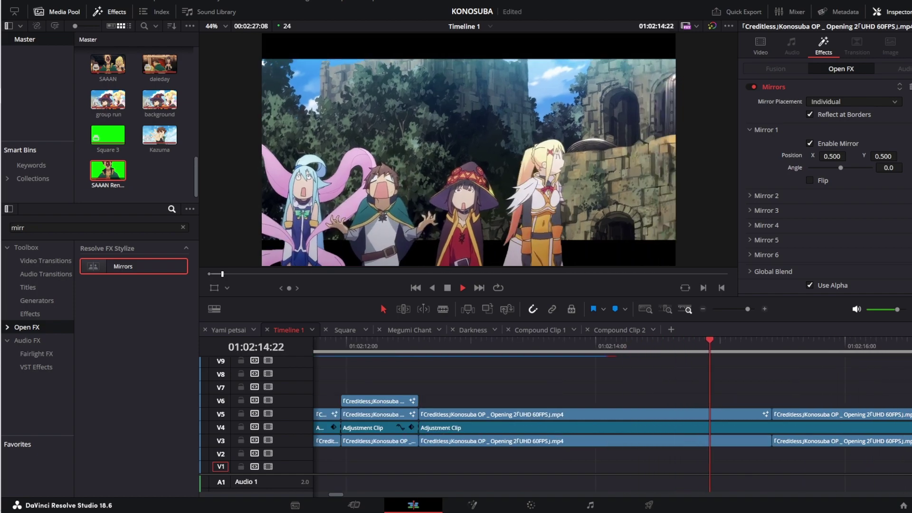
scroll(613, 414, "down", 3)
key("ctrl+minus")
key("ctrl+minus")
key("ctrl+minus")
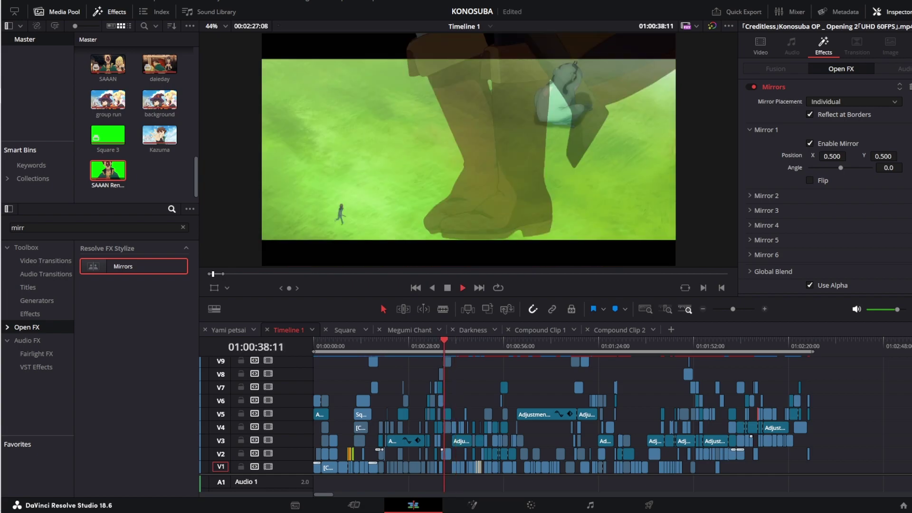
- Lengthen the Block Glitch transition on the V2 clip near 01:00:38:00 to 30 frames, and play from just after its start
key("space")
scroll(625, 423, "up", 8)
left_click_drag(535, 451, 627, 450)
left_click(441, 343)
key("space")
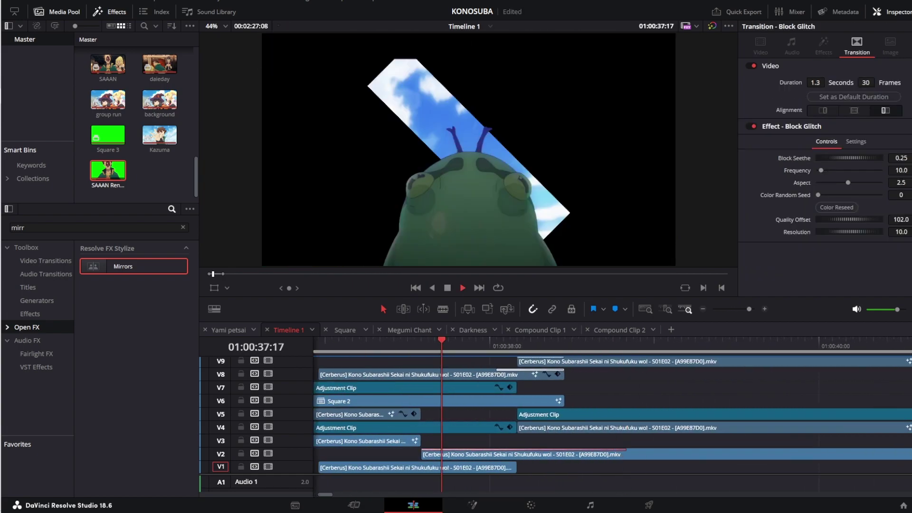
- Review the timeline around 01:01:16:09 and move the playhead to 01:01:17:16
key("space")
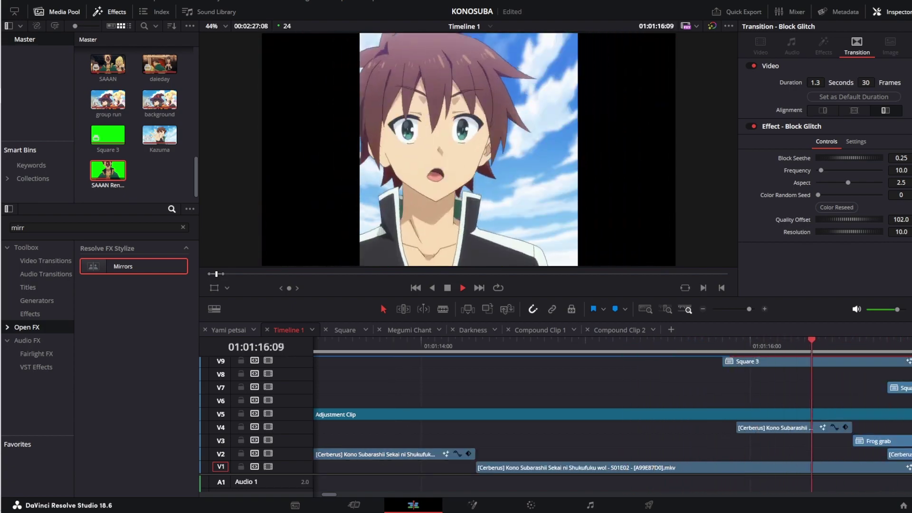
key("space")
left_click(393, 346)
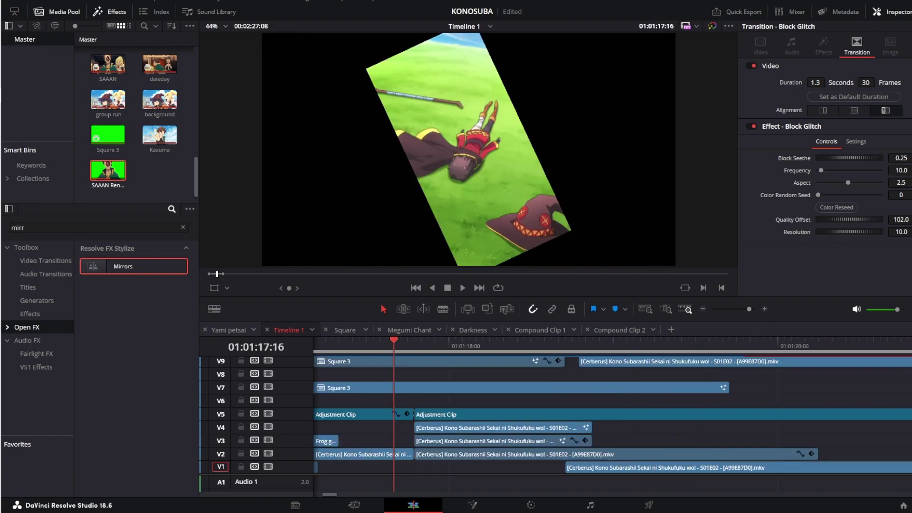